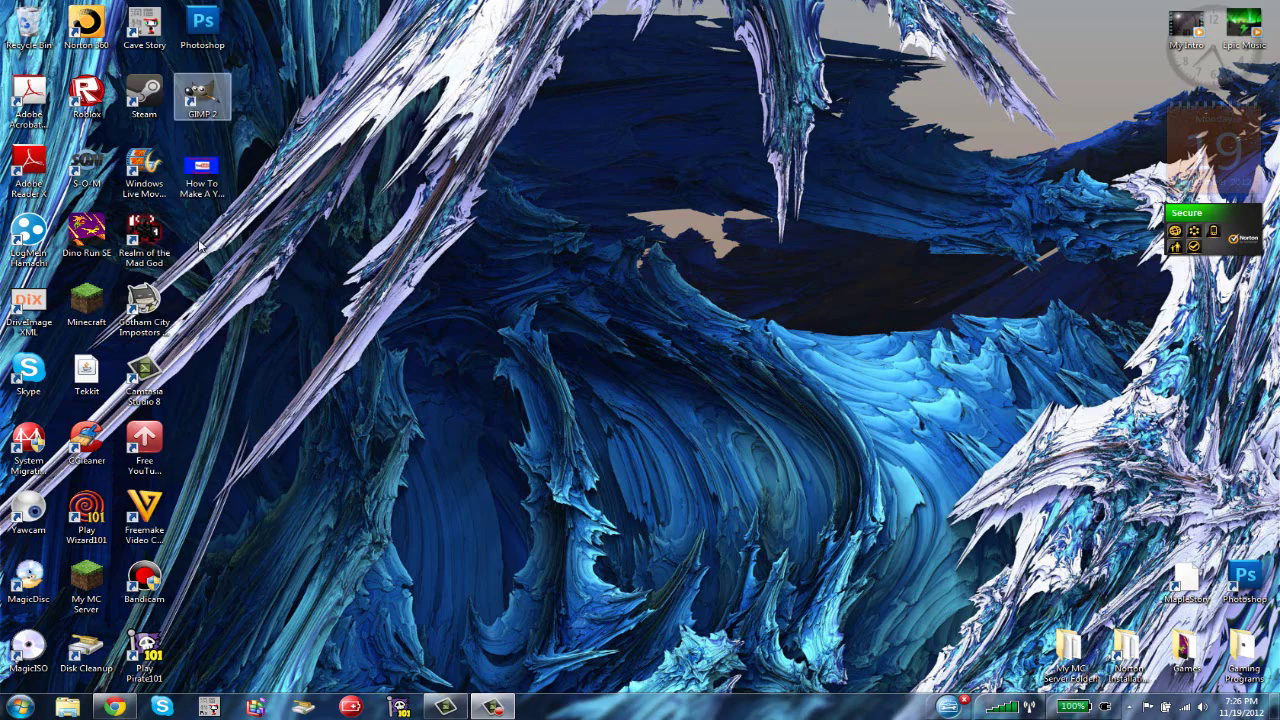
- Restore Chrome and clear its address bar to enter the GIMP downloads address
left_click(115, 707)
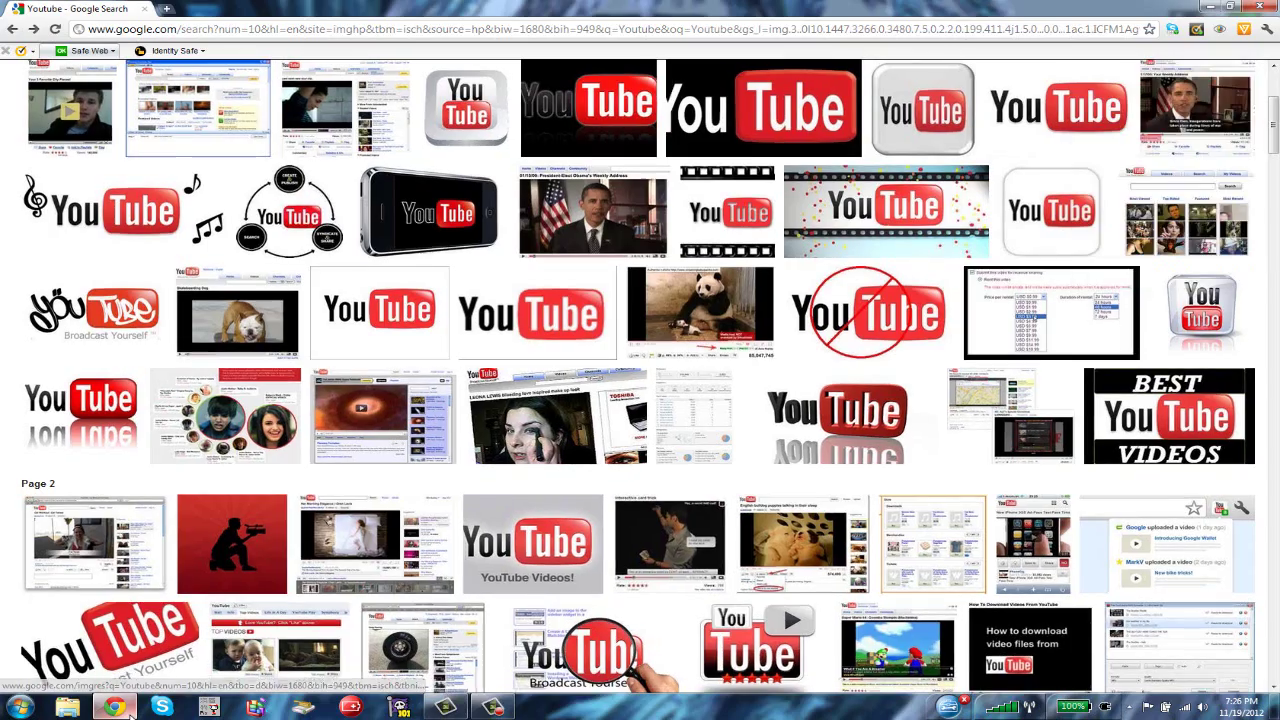
left_click(118, 706)
left_click(118, 706)
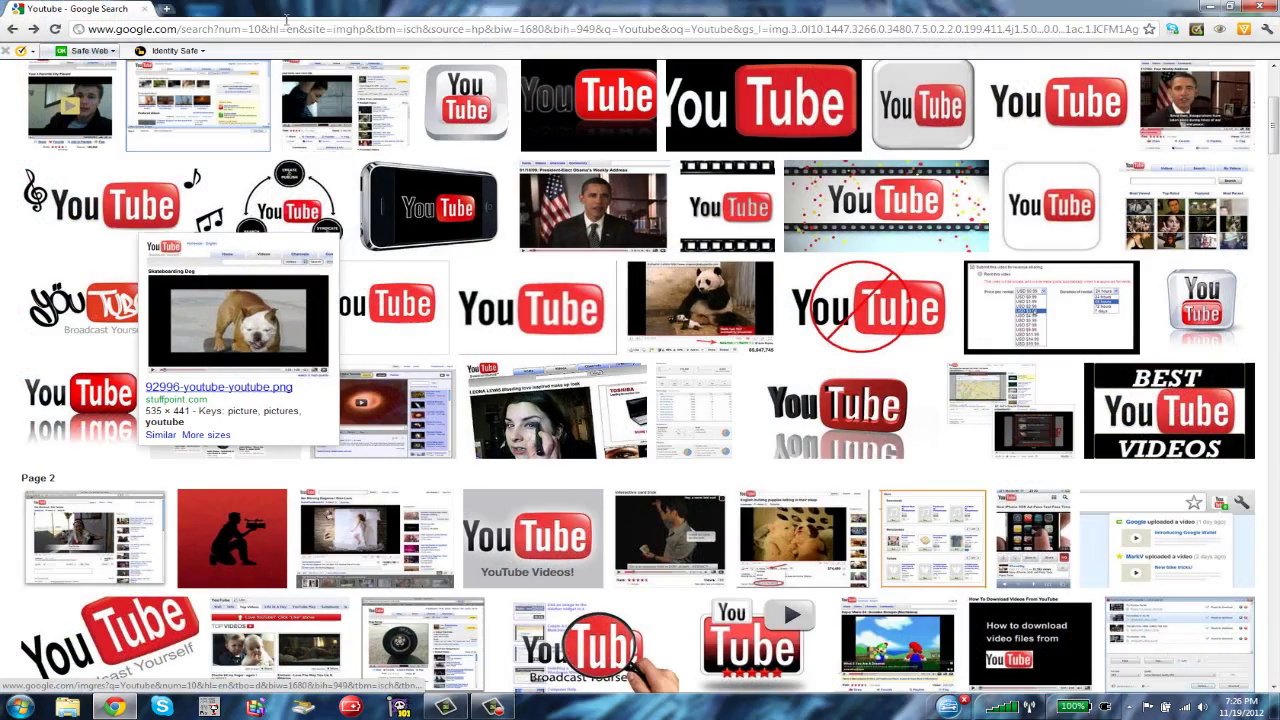
left_click(286, 28)
key("BackSpace")
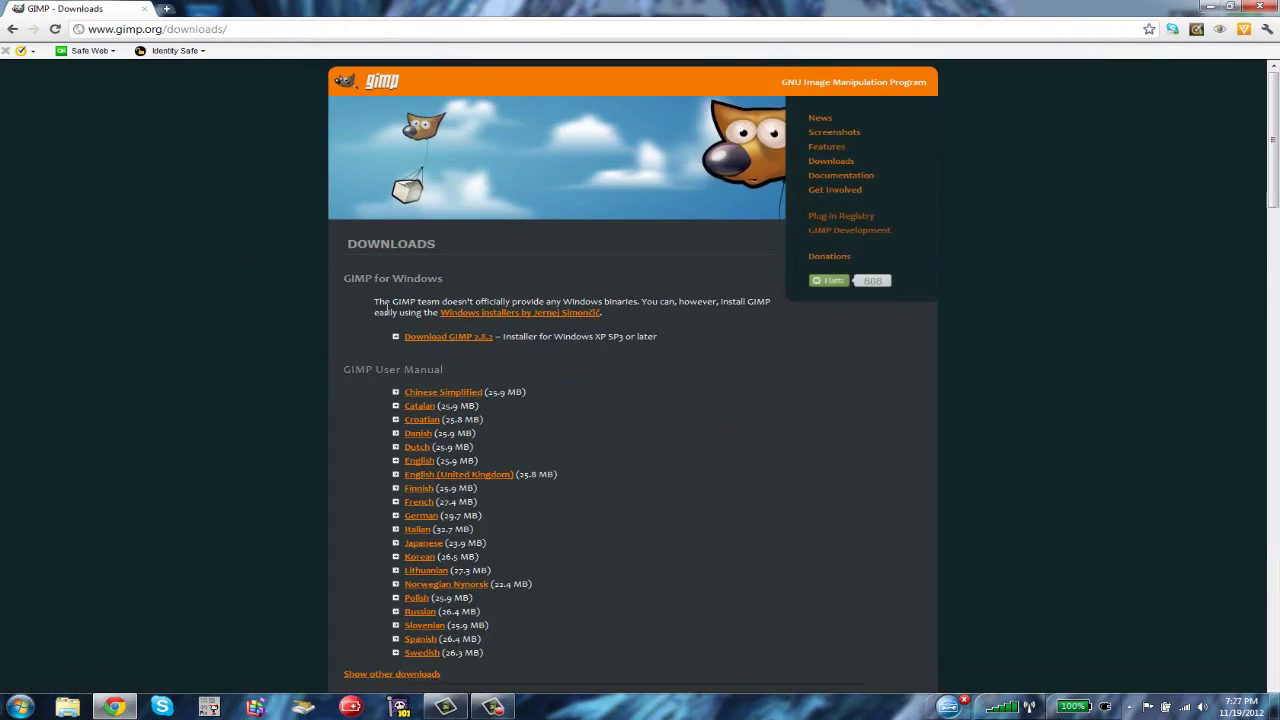
- Preview the 'How To Make A Youtube Thumbnail!' example image in Photo Gallery, then close it
left_click(1205, 6)
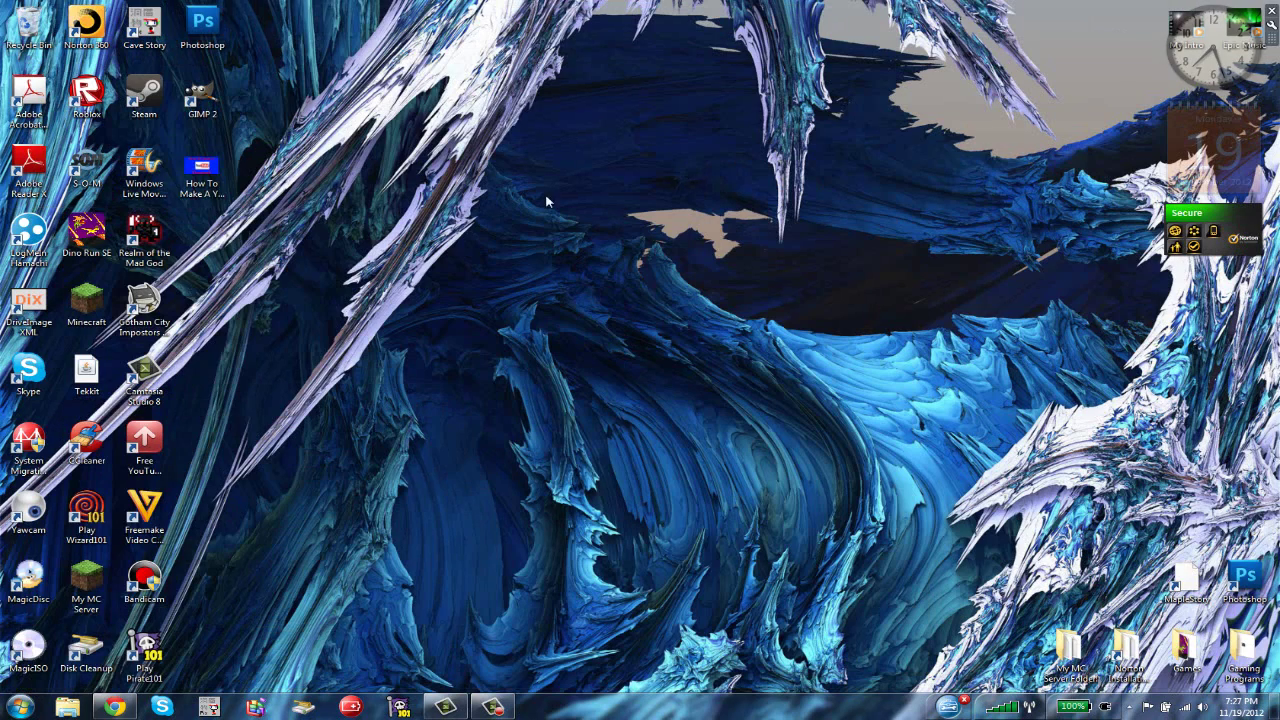
double_click(201, 180)
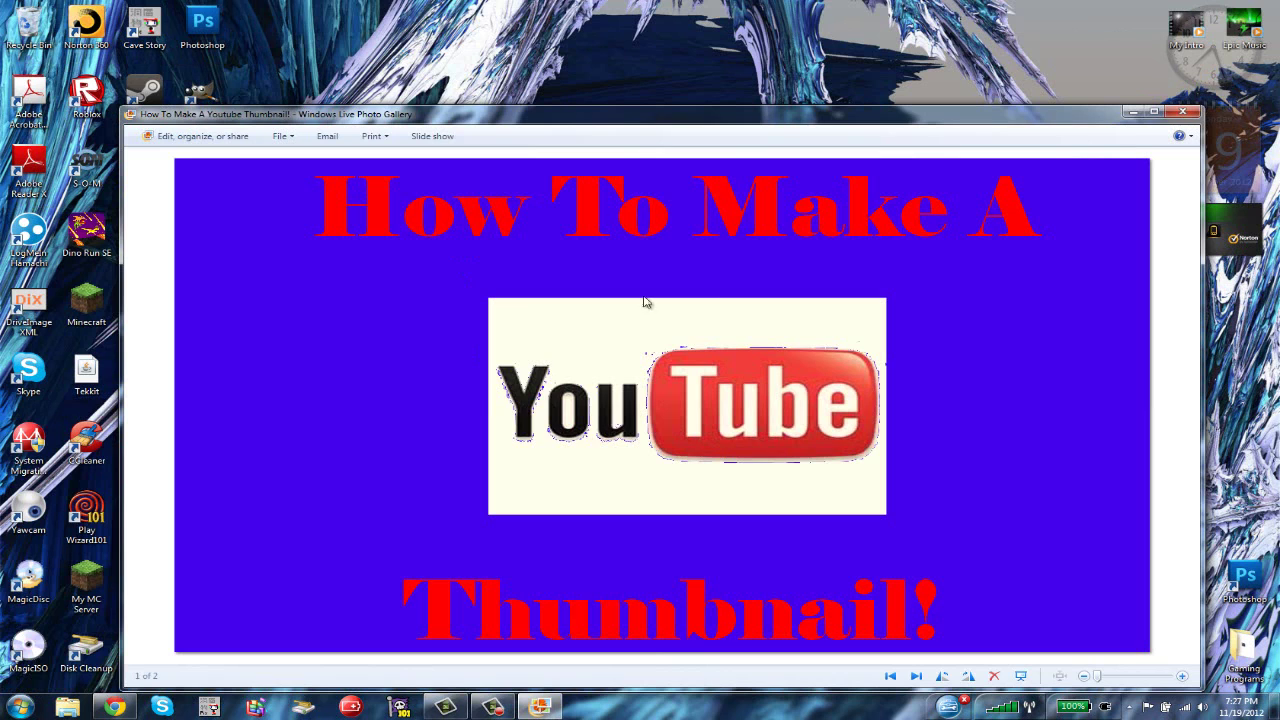
left_click(1183, 112)
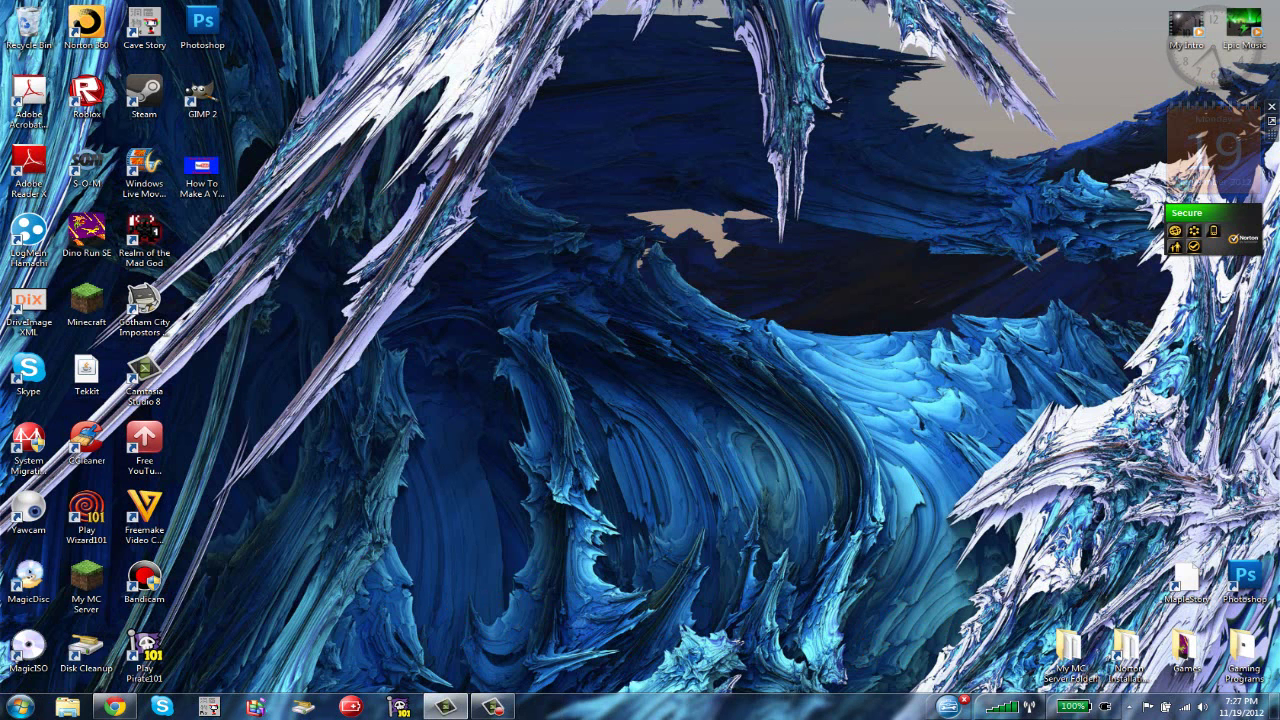
- Start the GIMP 2.8.2 installer download (gimp-2.8.2-setup-1.exe) and minimise Chrome
left_click(115, 707)
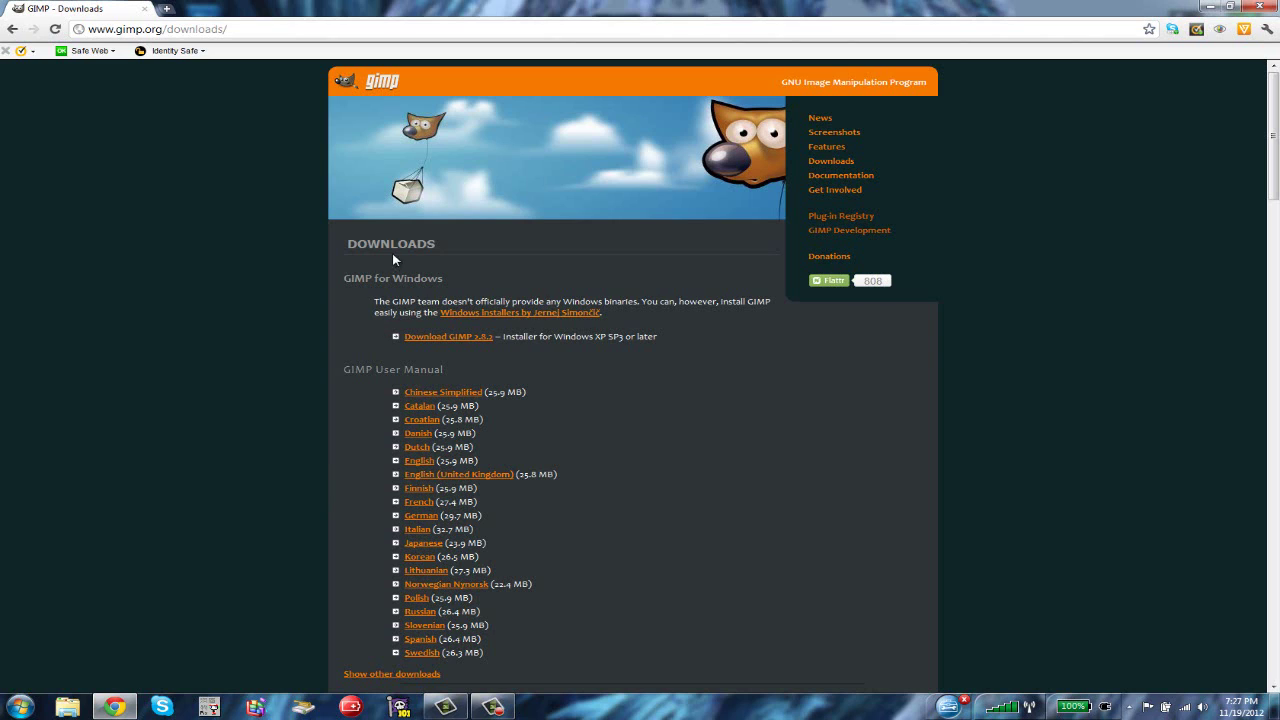
left_click_drag(366, 244, 436, 244)
left_click(156, 30)
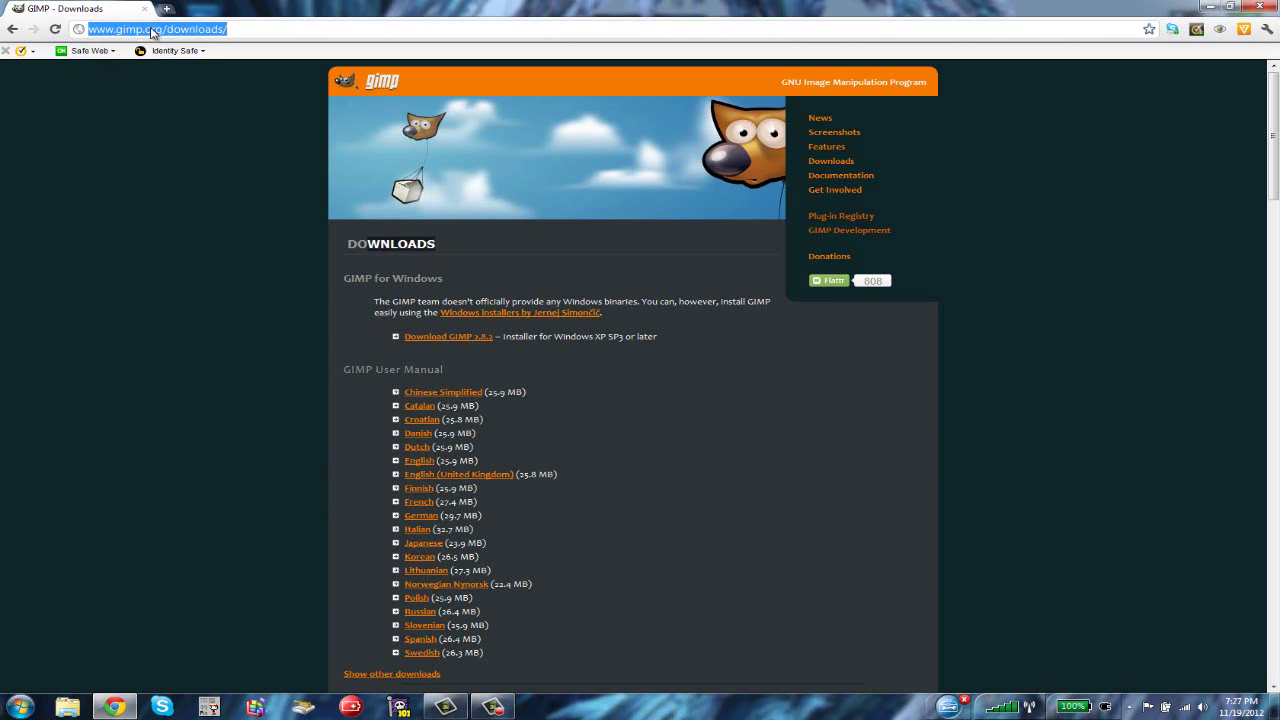
left_click(266, 24)
left_click(347, 262)
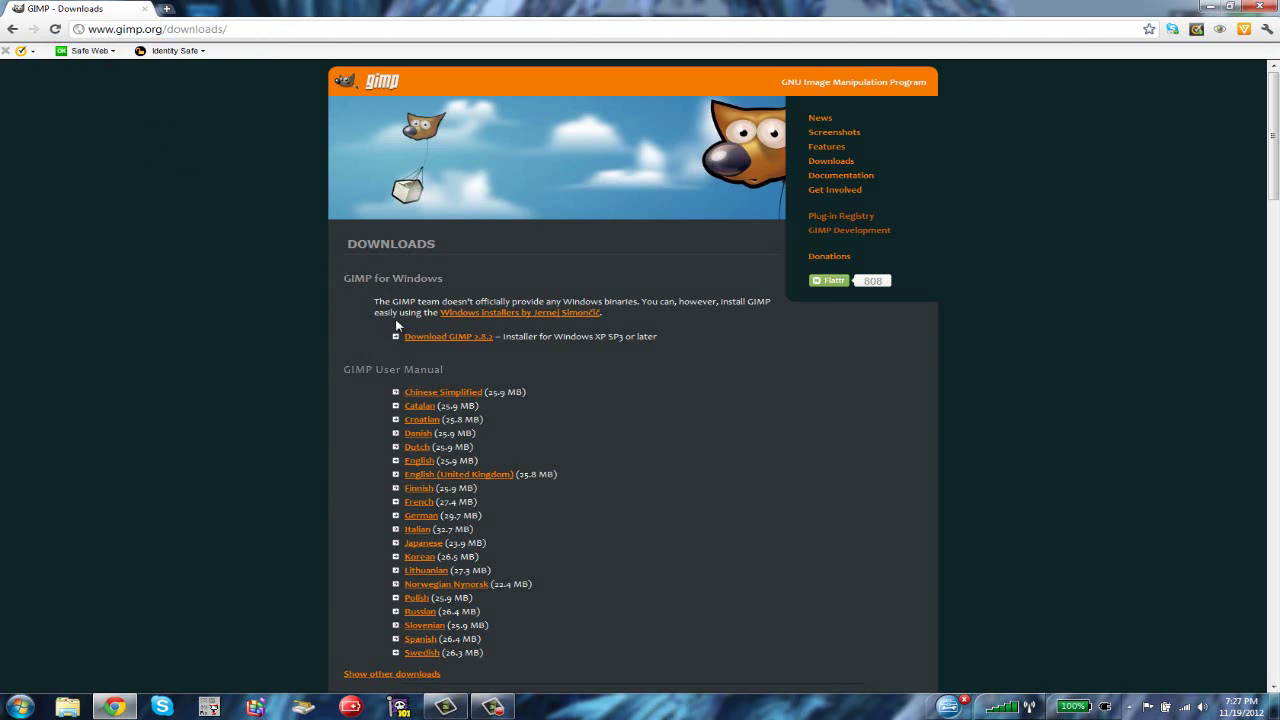
left_click(434, 337)
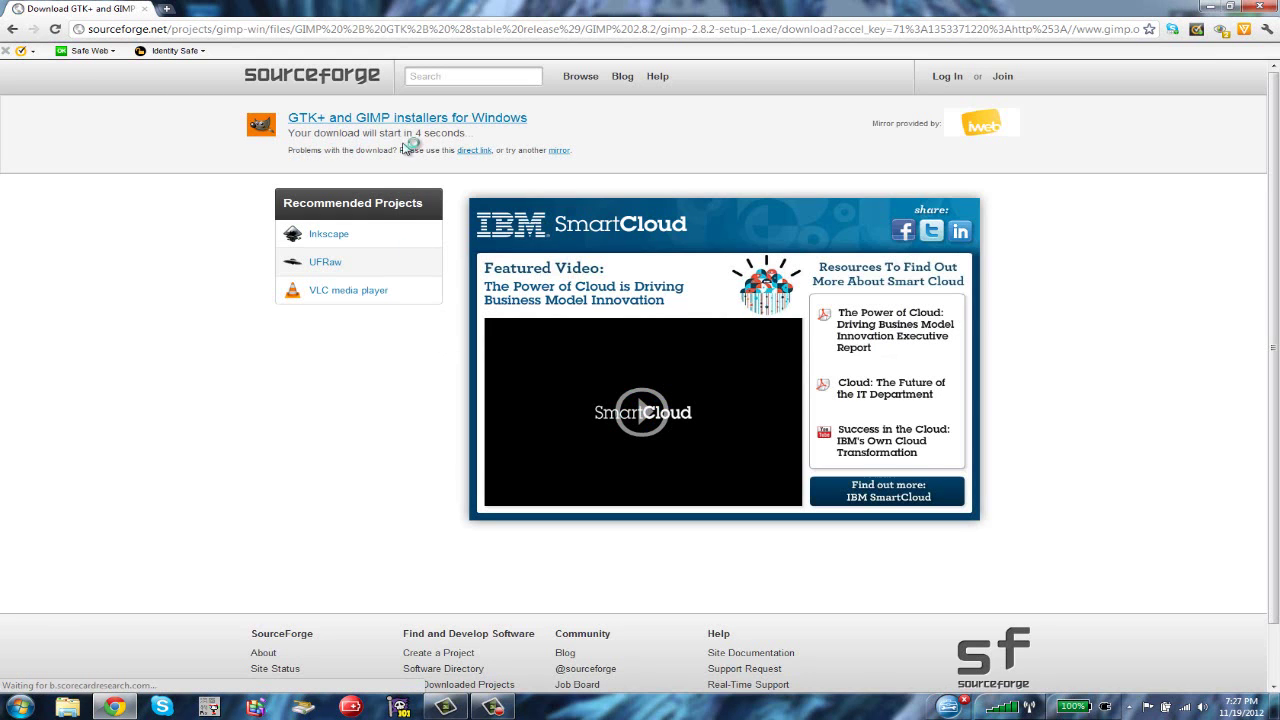
left_click(1259, 6)
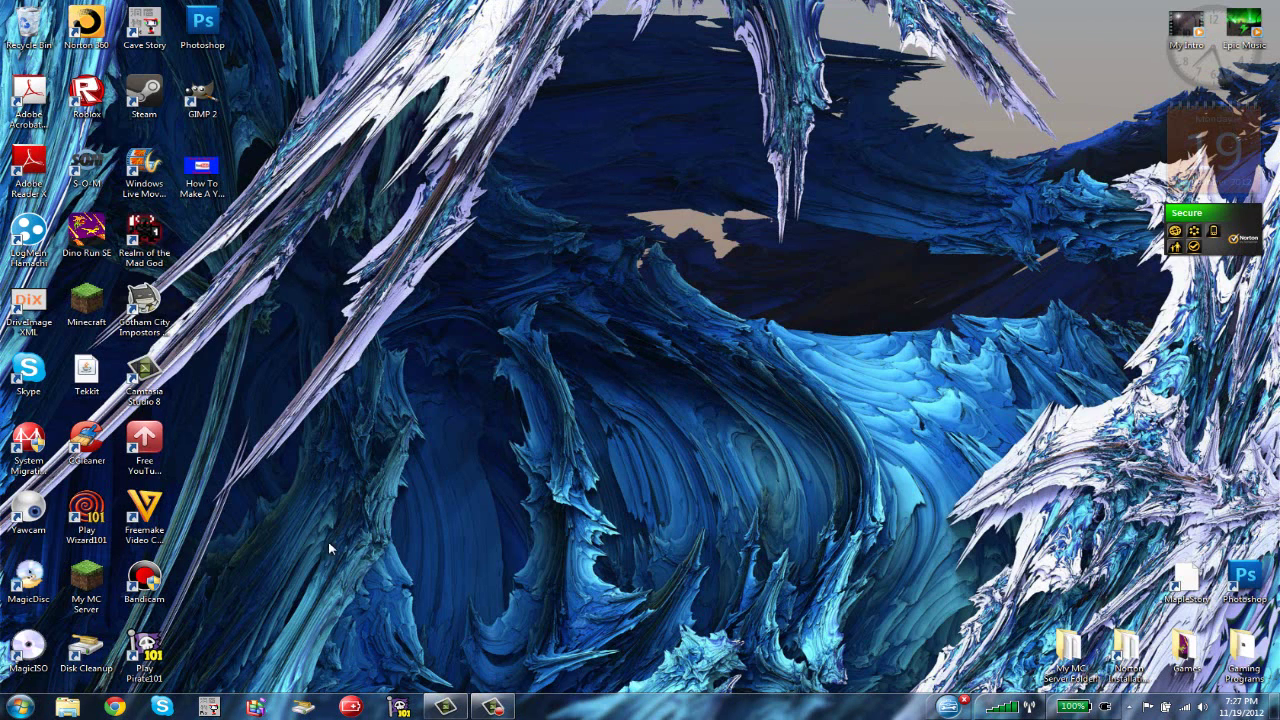
- Launch GIMP and create a new blank image of 1280×720 pixels
double_click(208, 114)
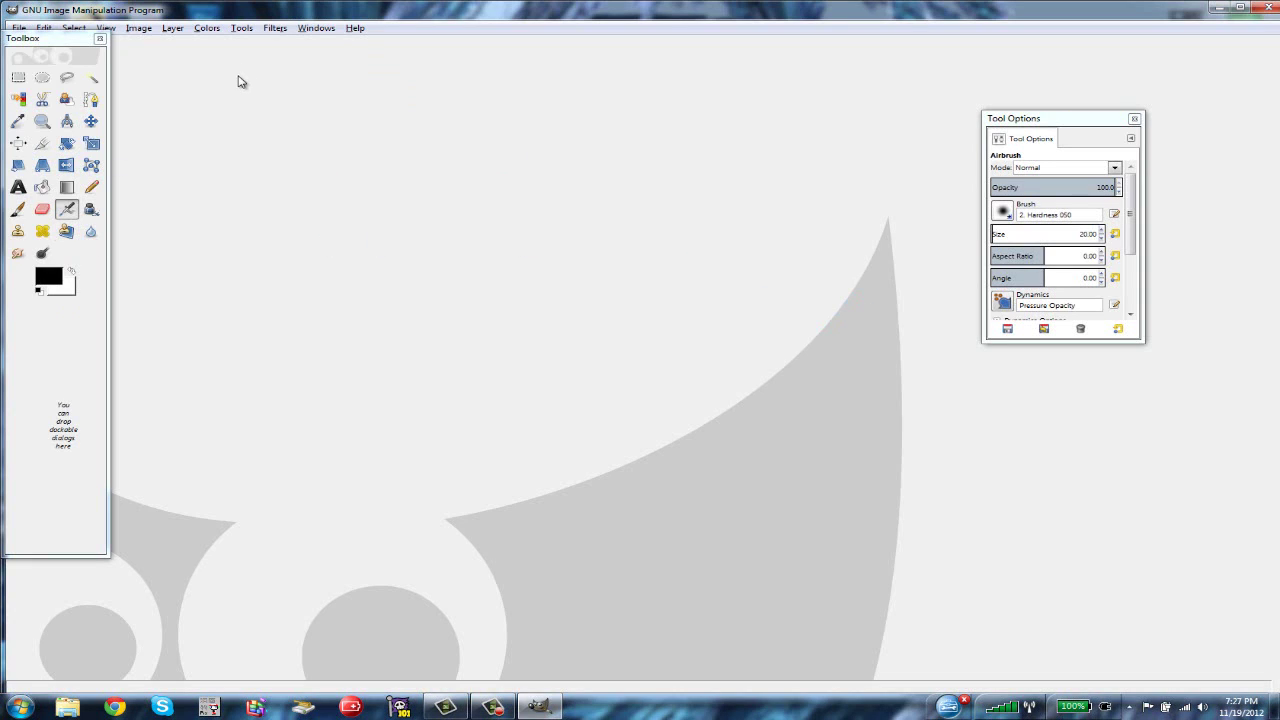
left_click(17, 28)
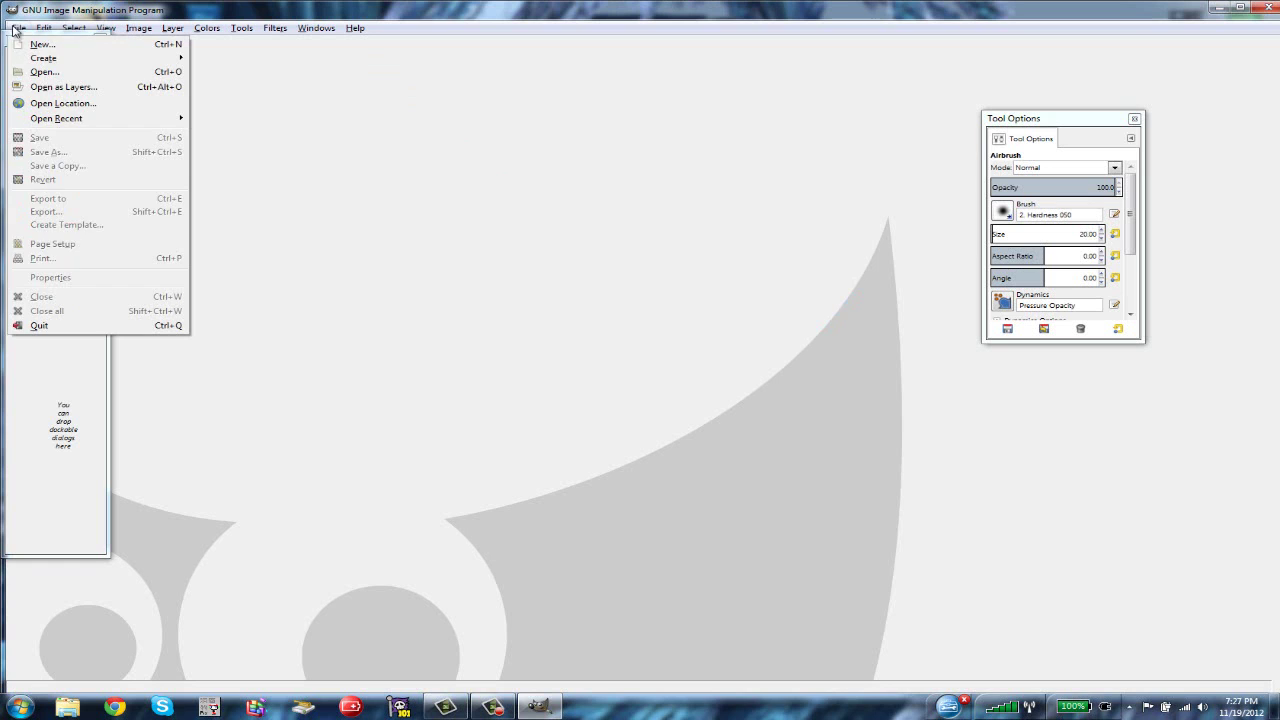
left_click(30, 45)
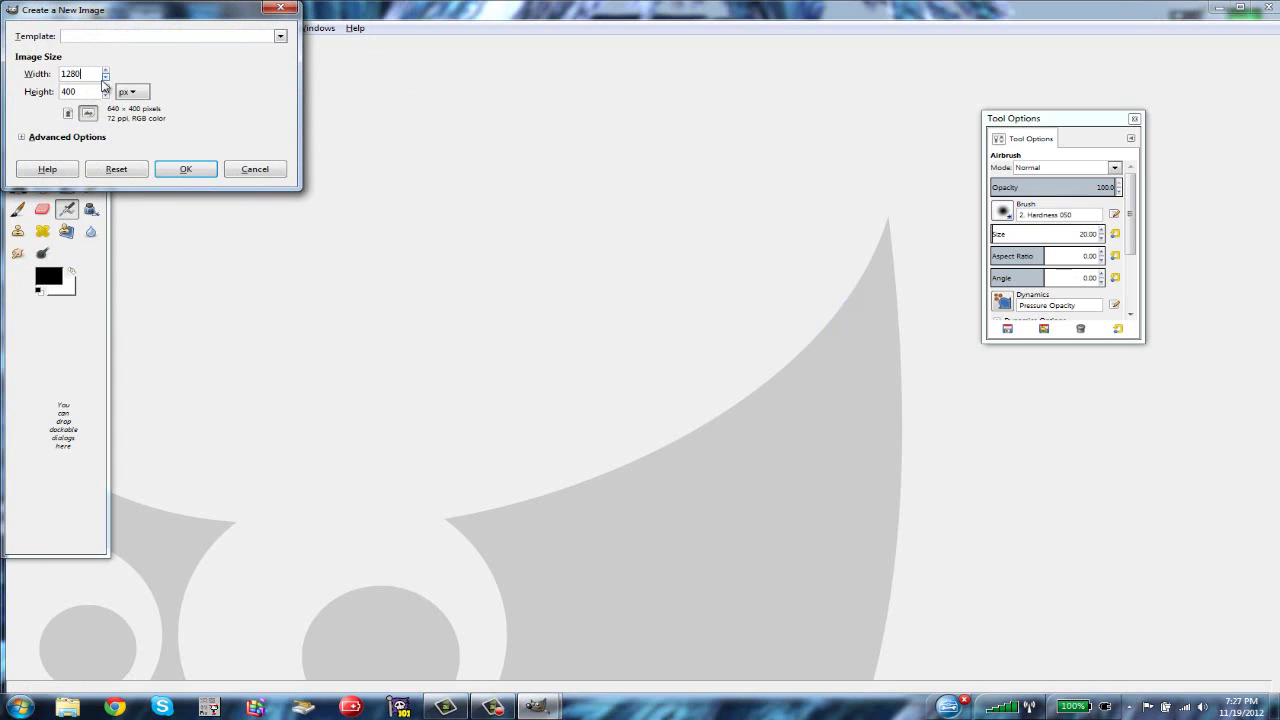
left_click(84, 90)
type("720")
key("Return")
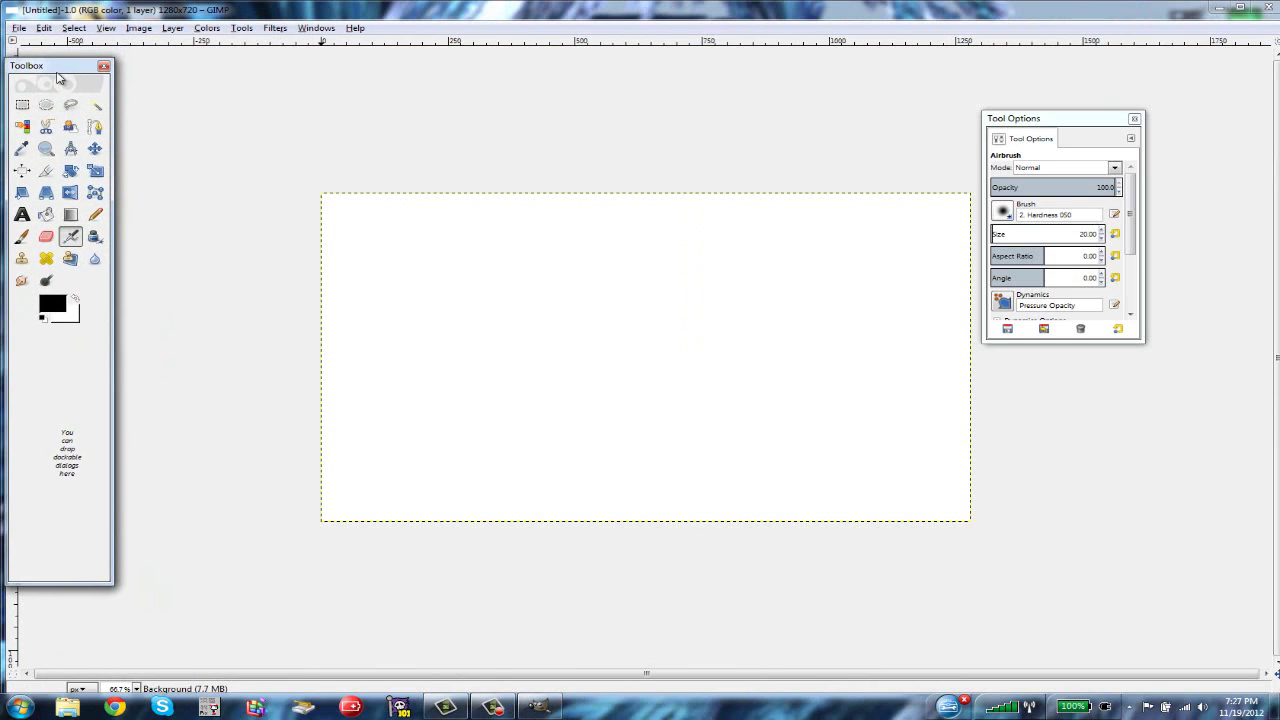
- Select the Blend tool and set the foreground colour to pure blue 0000ff
left_click(72, 214)
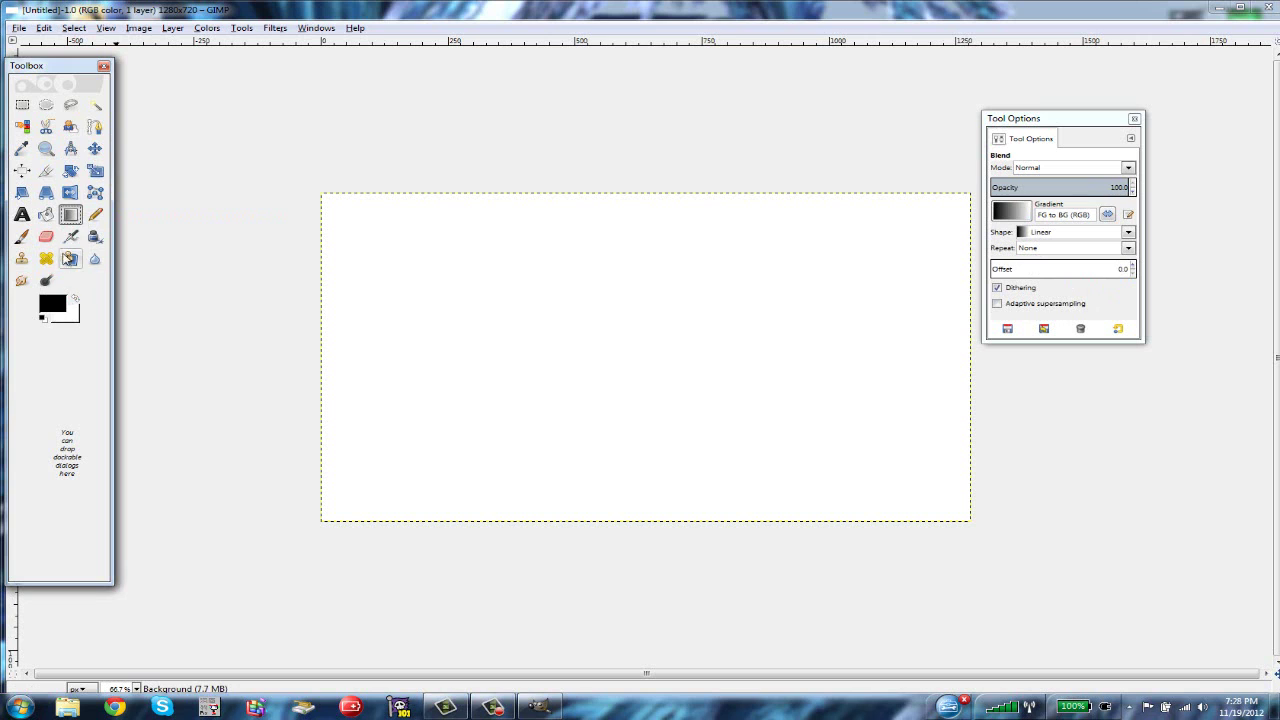
left_click(50, 300)
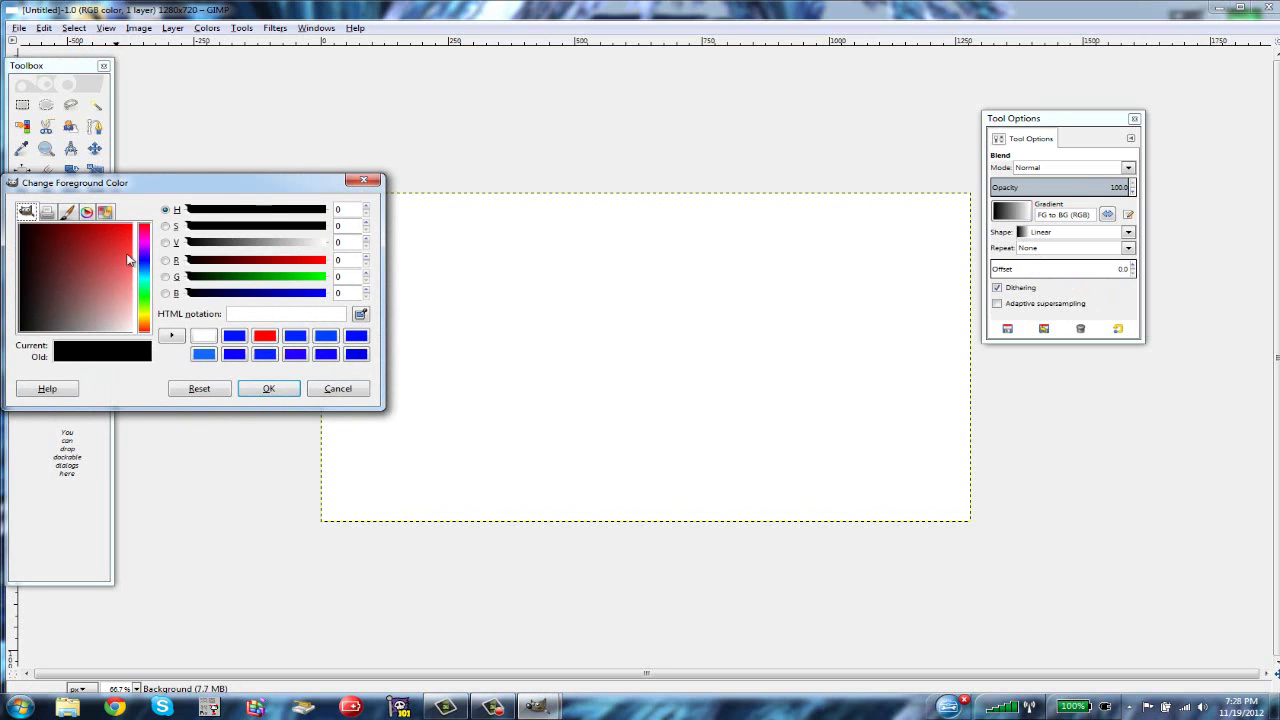
left_click(145, 263)
left_click(146, 264)
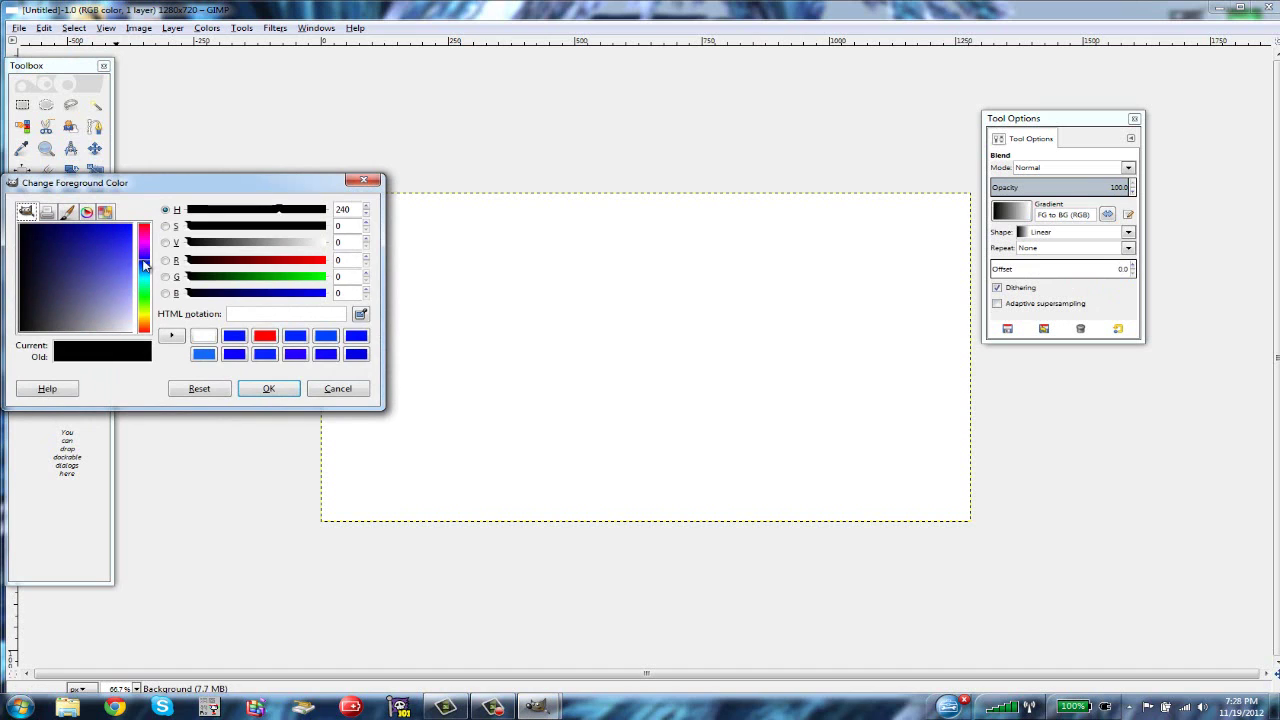
left_click(133, 225)
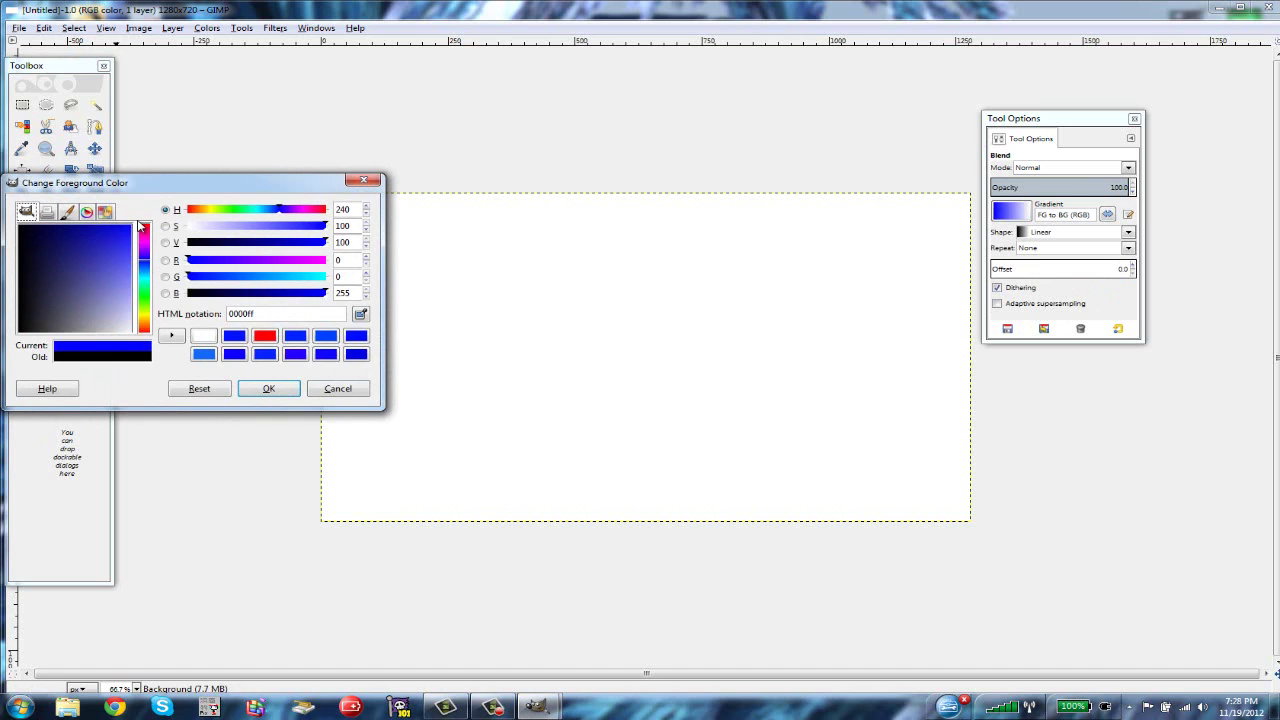
left_click(267, 390)
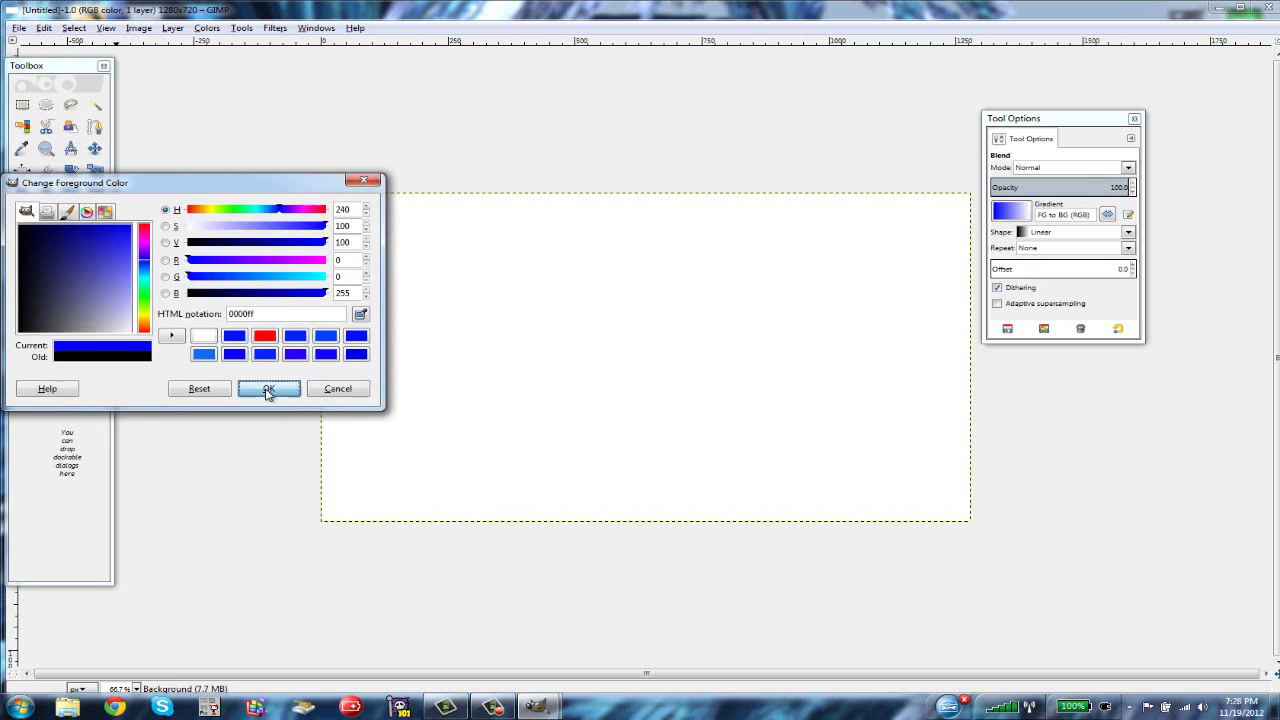
- Set the background colour to cyan-blue 00baff
left_click(75, 318)
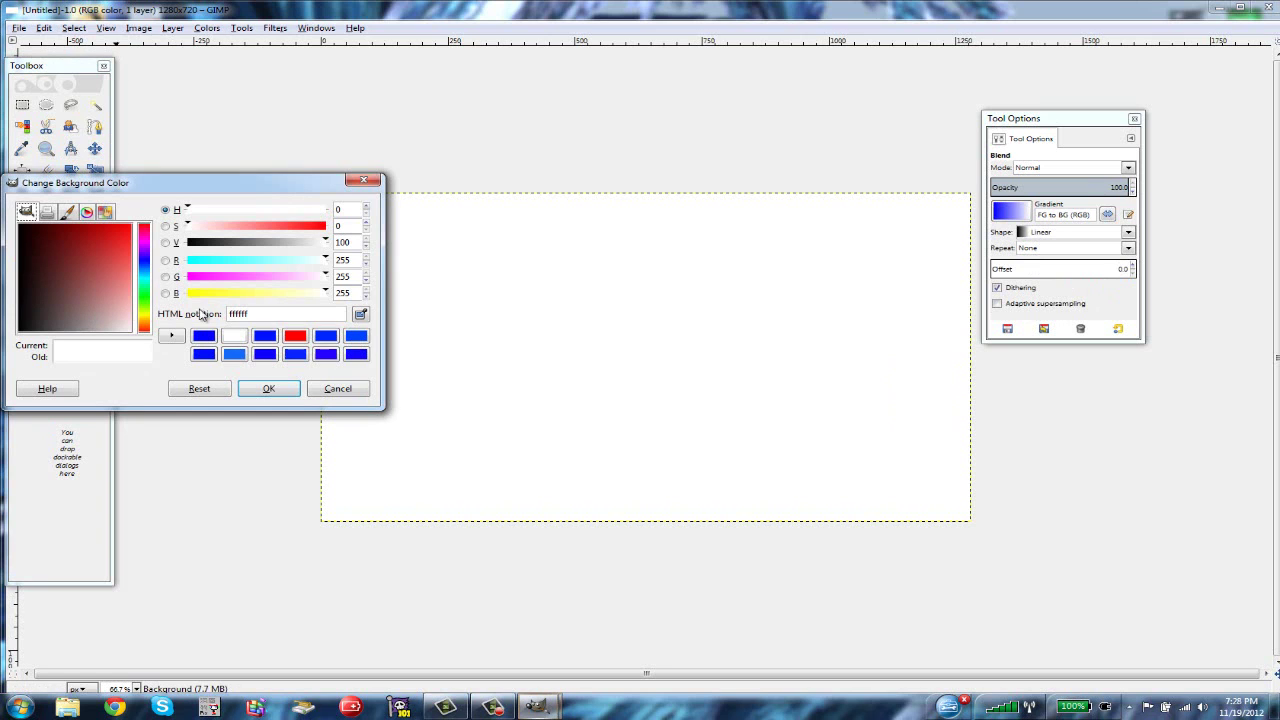
left_click_drag(140, 263, 170, 186)
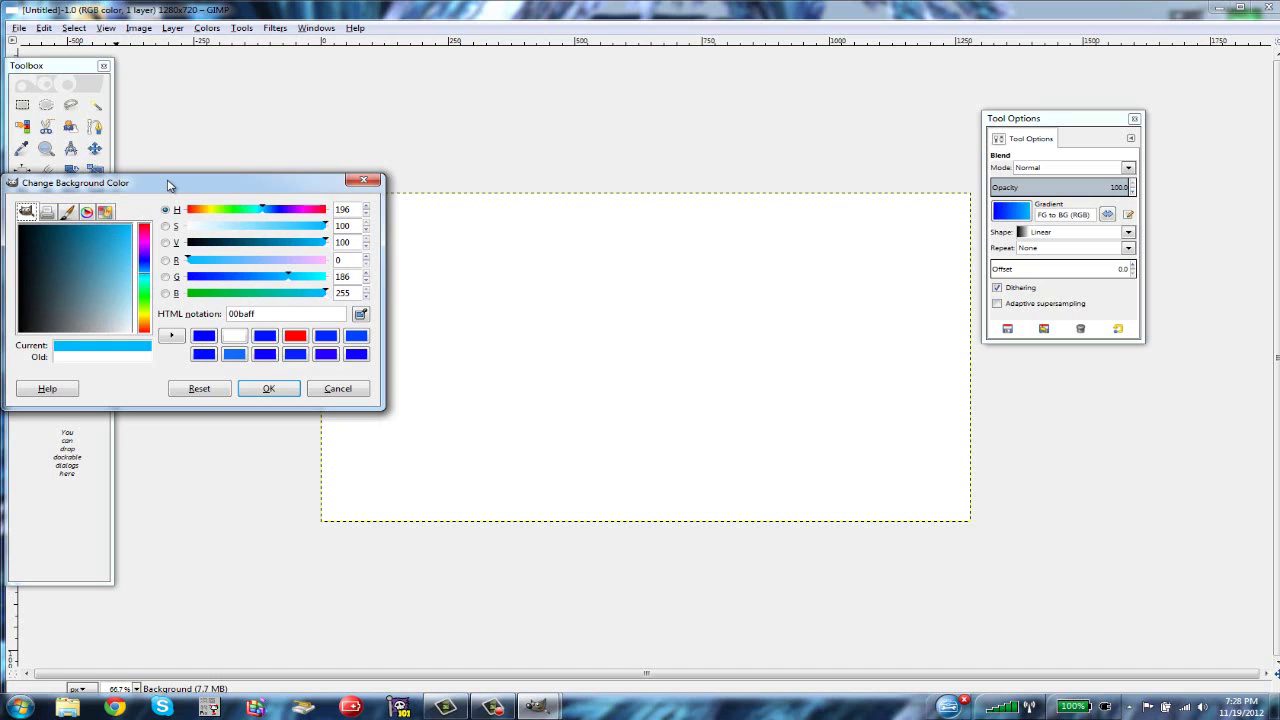
left_click(268, 389)
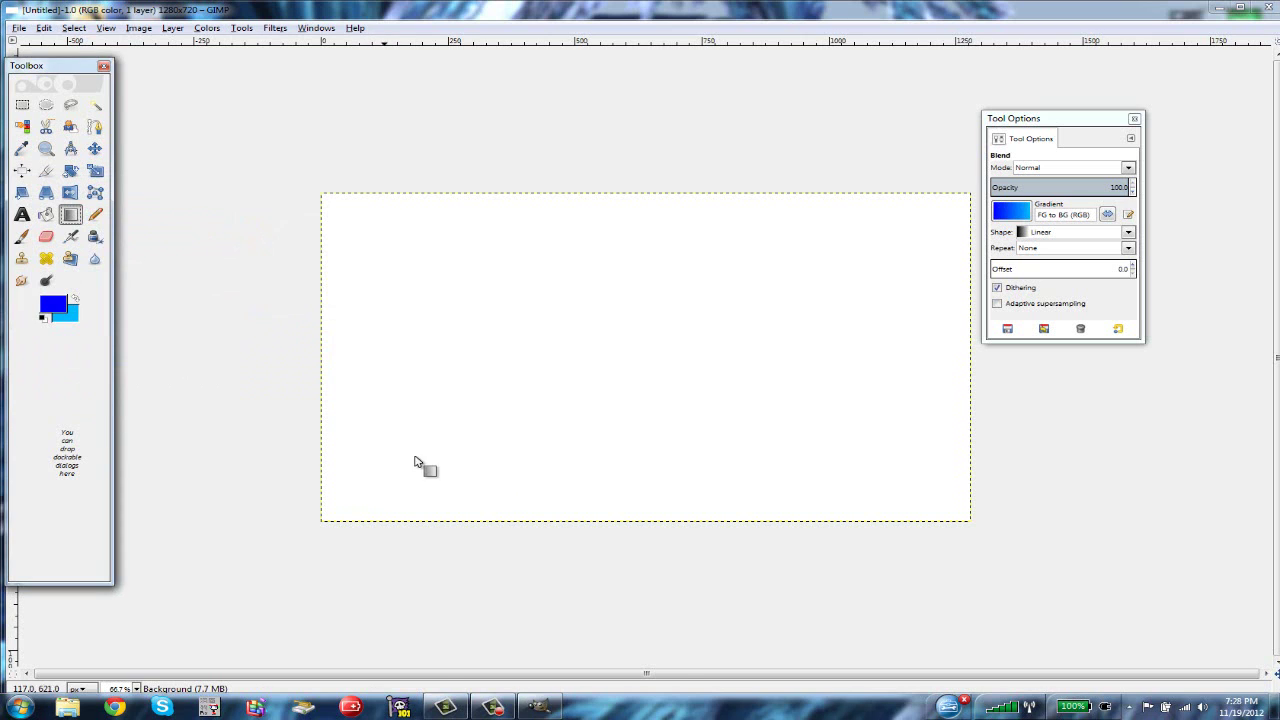
- Fill the canvas with a linear gradient, pure blue on the left to sky blue on the right
left_click_drag(389, 468, 800, 272)
left_click_drag(531, 411, 860, 296)
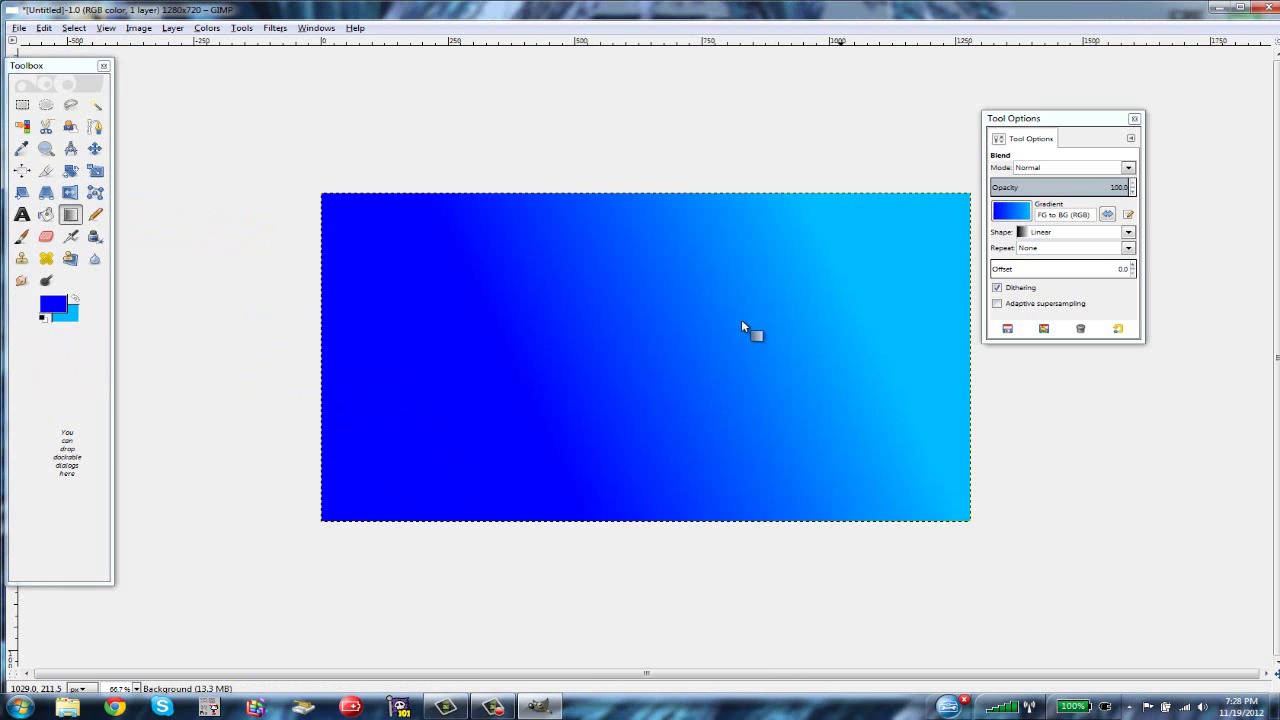
left_click_drag(834, 254, 789, 298)
left_click_drag(658, 271, 652, 384)
left_click_drag(653, 461, 667, 279)
left_click_drag(652, 410, 654, 247)
left_click_drag(571, 409, 743, 263)
left_click_drag(818, 289, 506, 377)
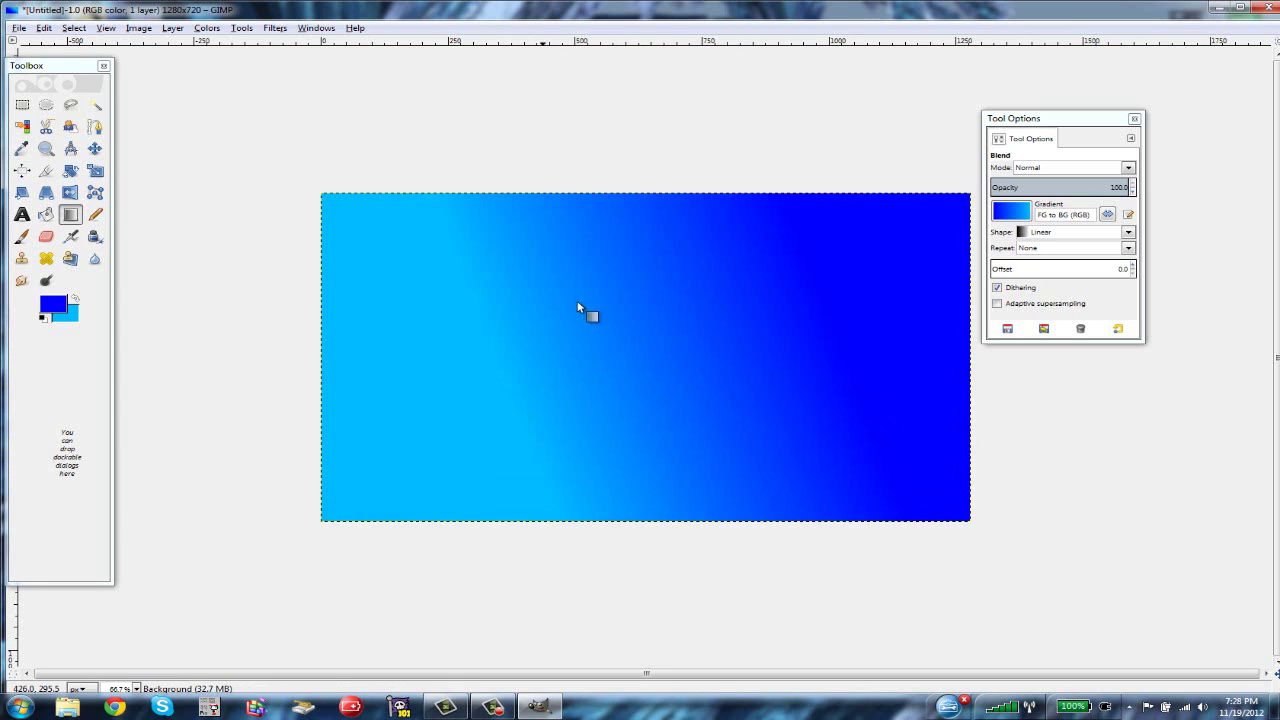
left_click_drag(586, 309, 545, 420)
left_click_drag(543, 286, 716, 378)
left_click_drag(453, 380, 866, 372)
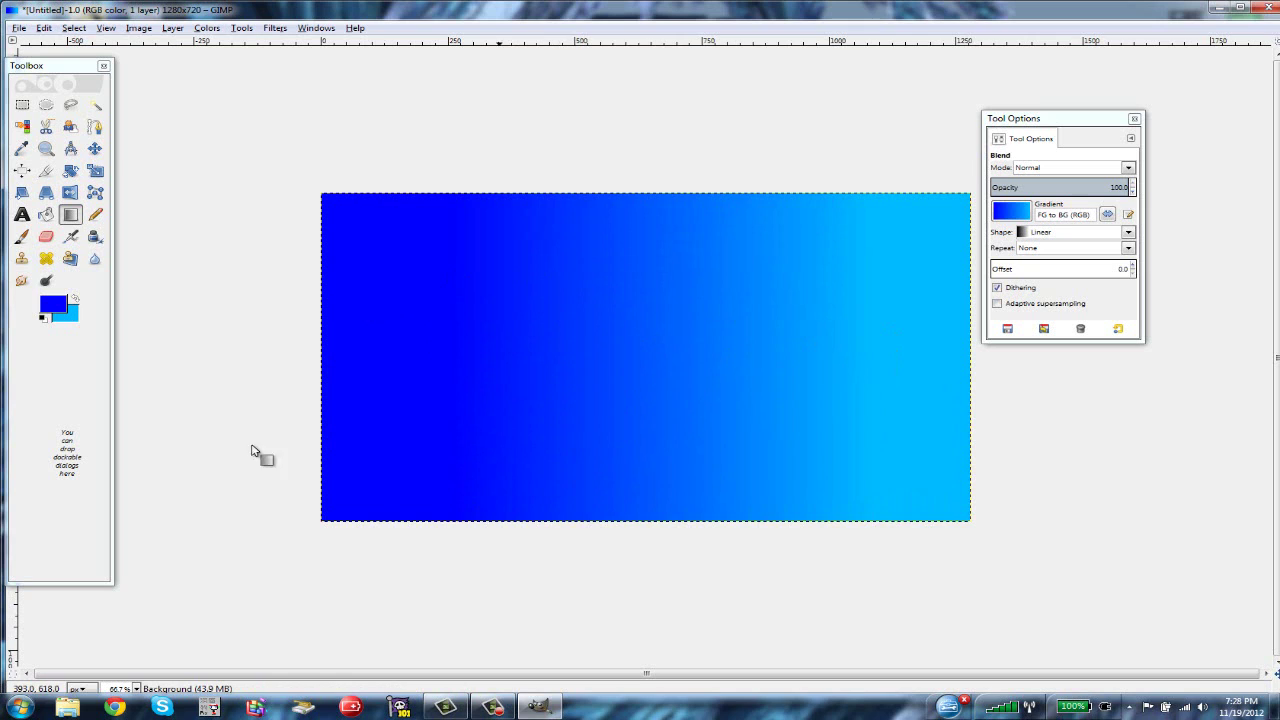
- Draw a text box covering the canvas and choose the Elephant font
left_click(21, 216)
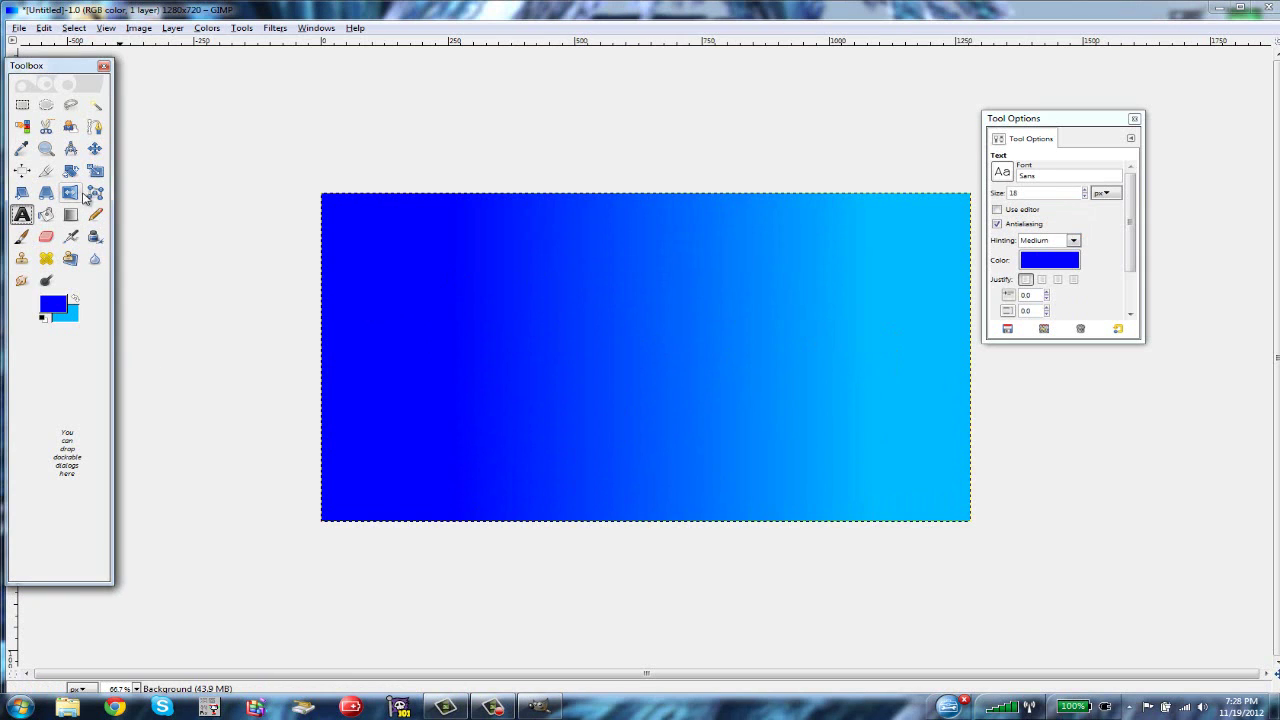
left_click_drag(321, 189, 972, 521)
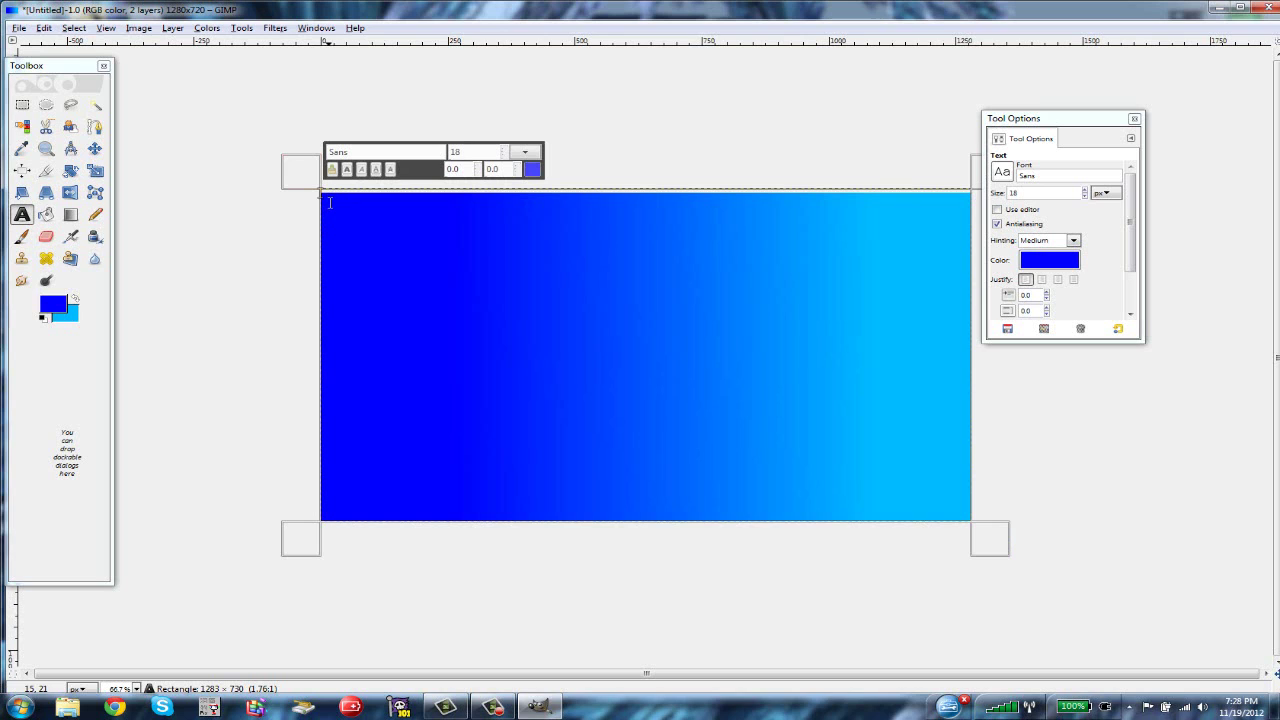
left_click(372, 151)
key("BackSpace")
key("BackSpace")
key("BackSpace")
type("E")
left_click(360, 168)
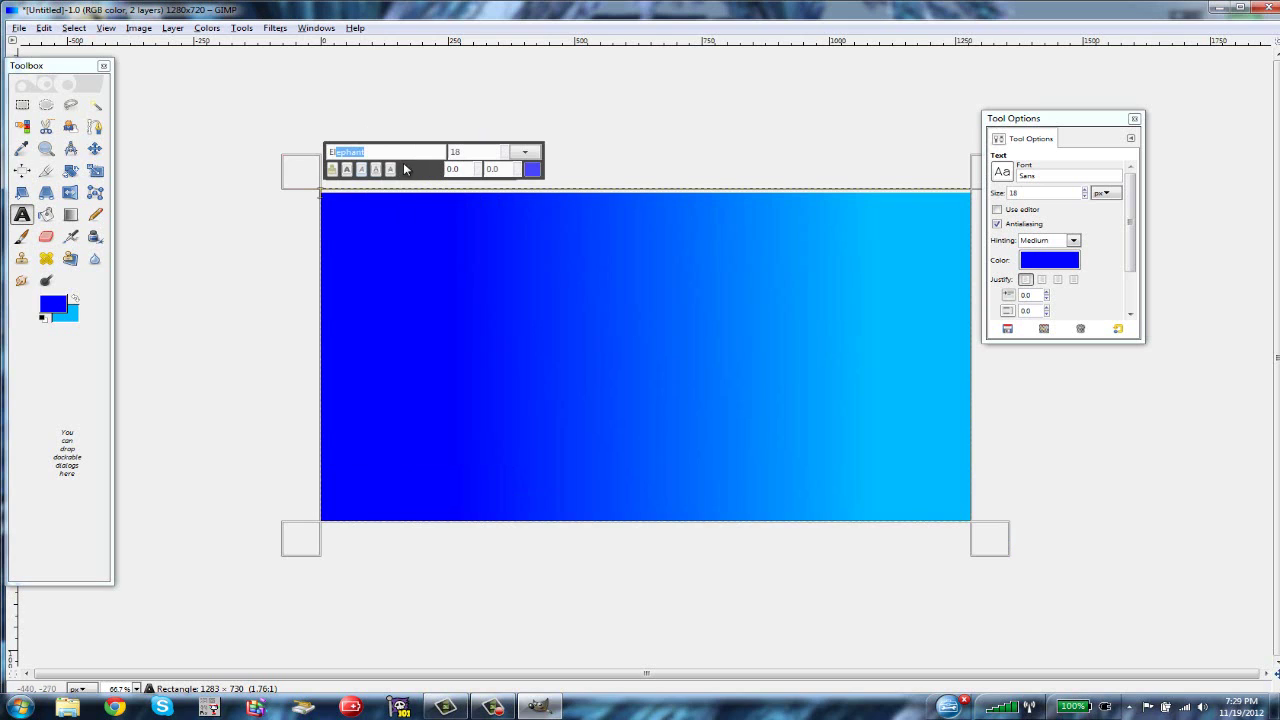
left_click(391, 153)
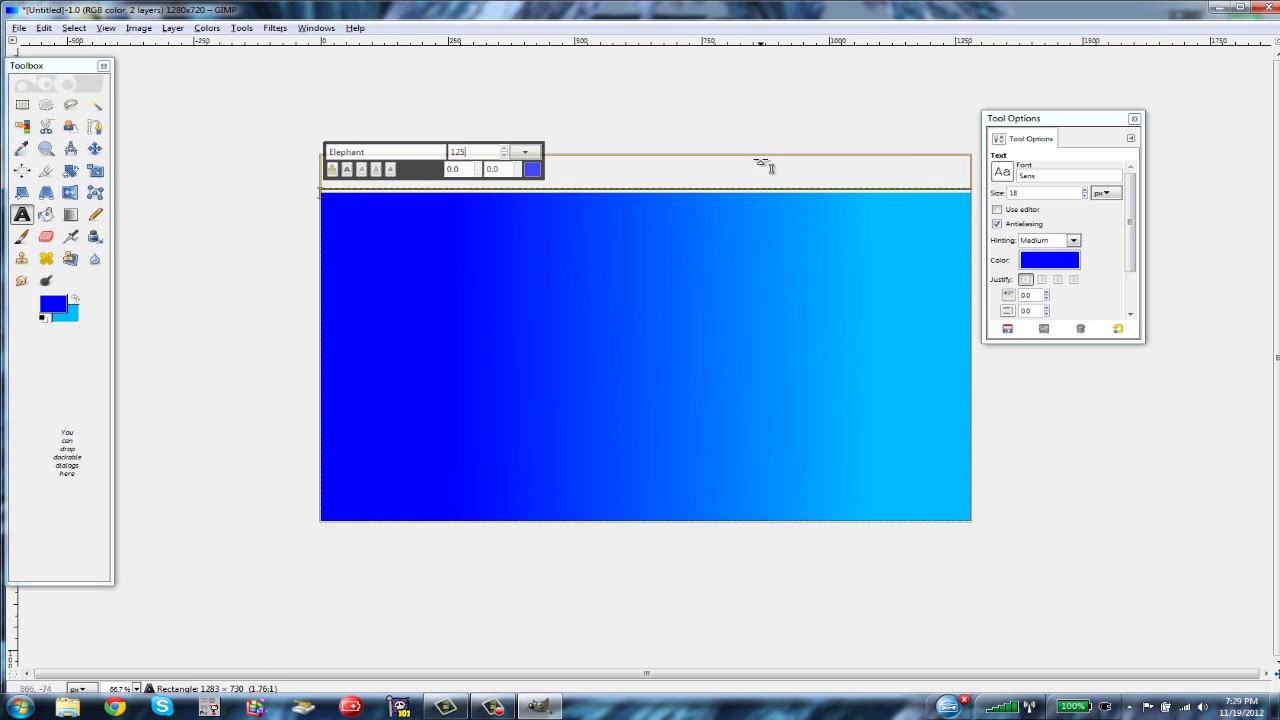
left_click(526, 260)
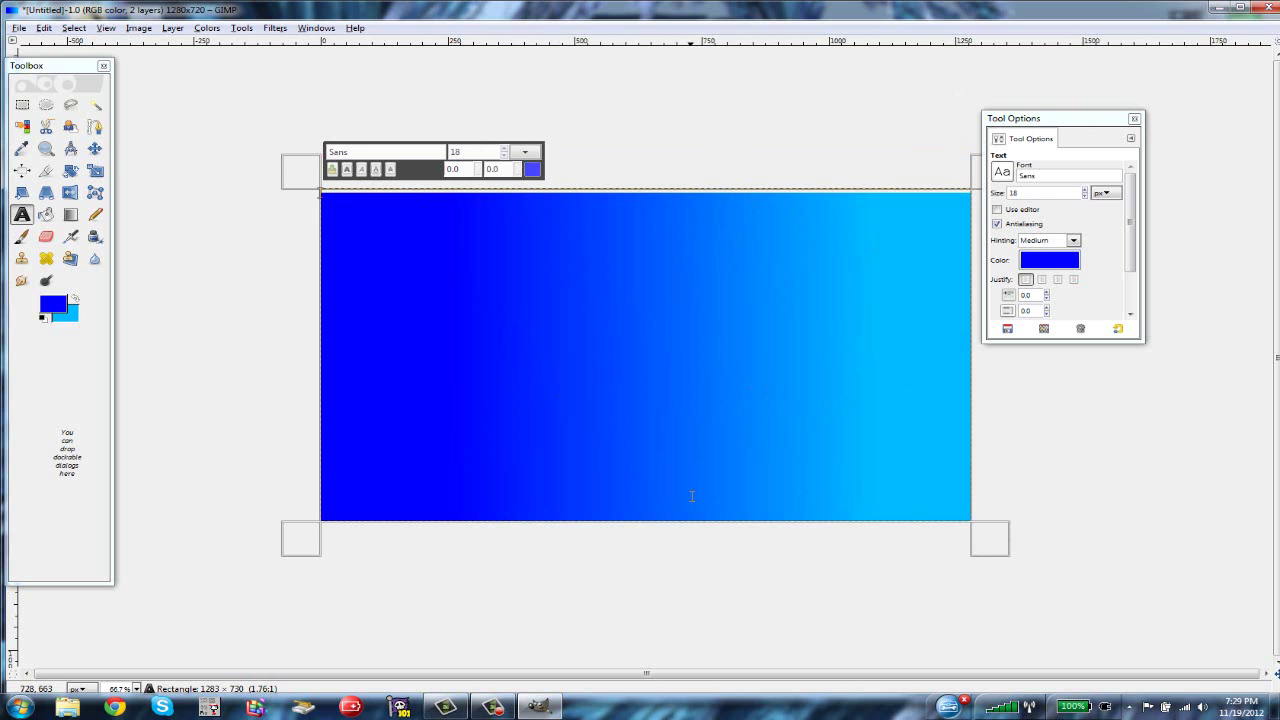
left_click(493, 705)
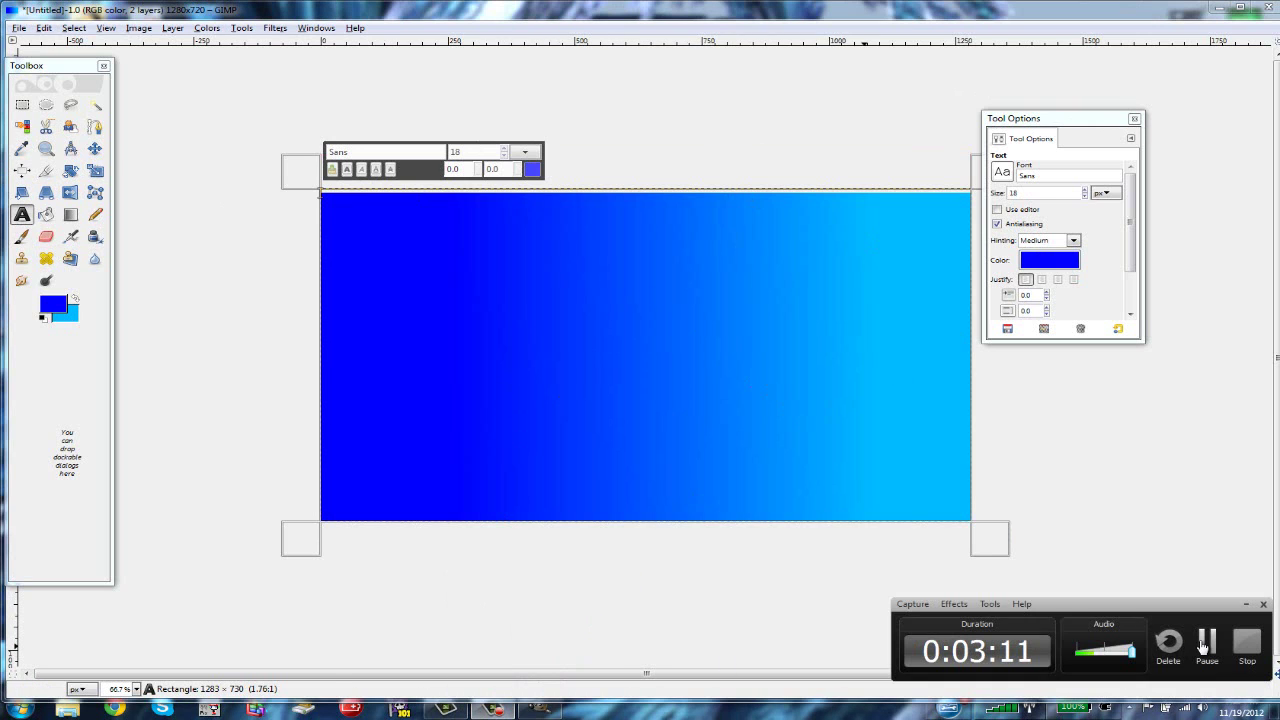
left_click(1205, 645)
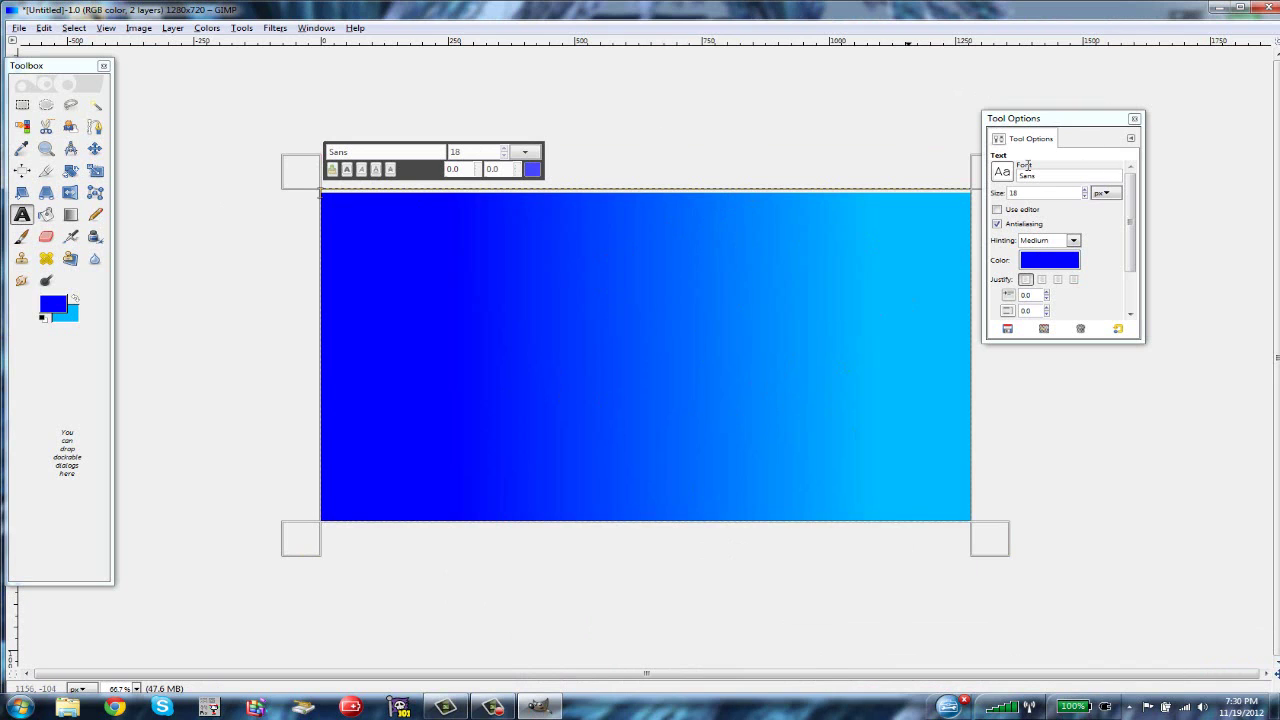
- Set the Text tool font to Elephant at size 125
left_click(1076, 178)
key("BackSpace")
key("BackSpace")
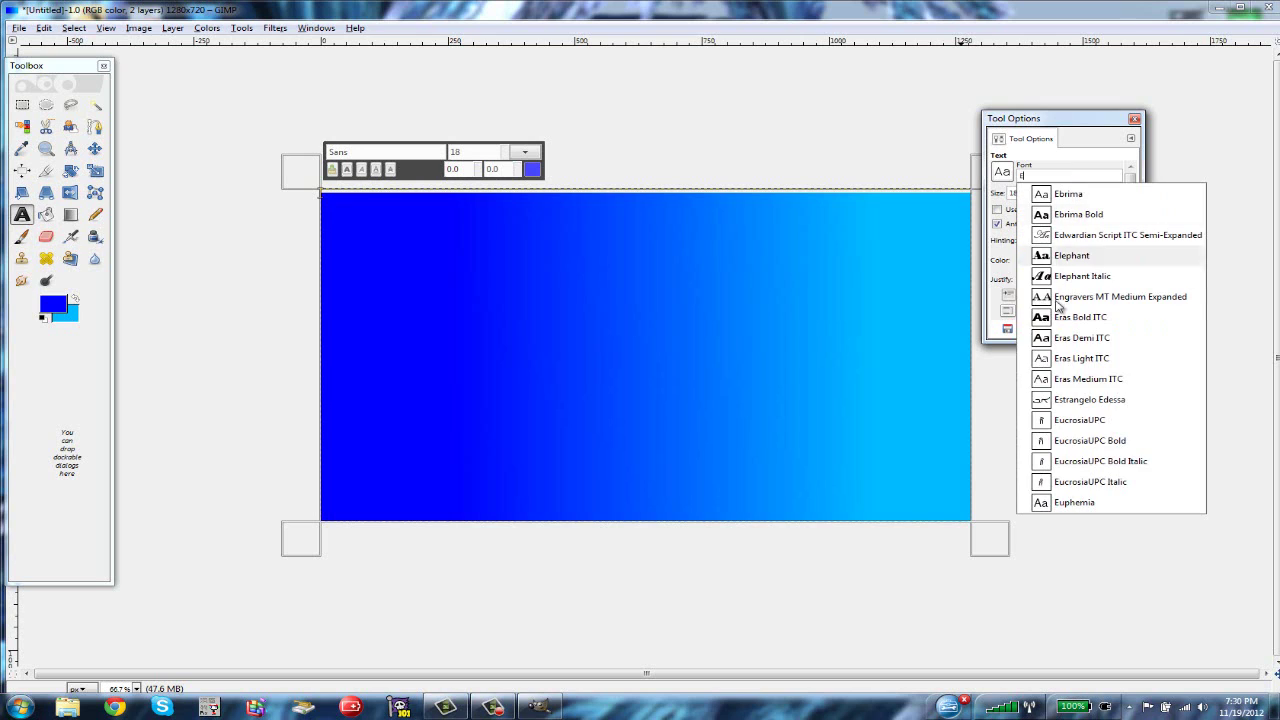
left_click(1066, 256)
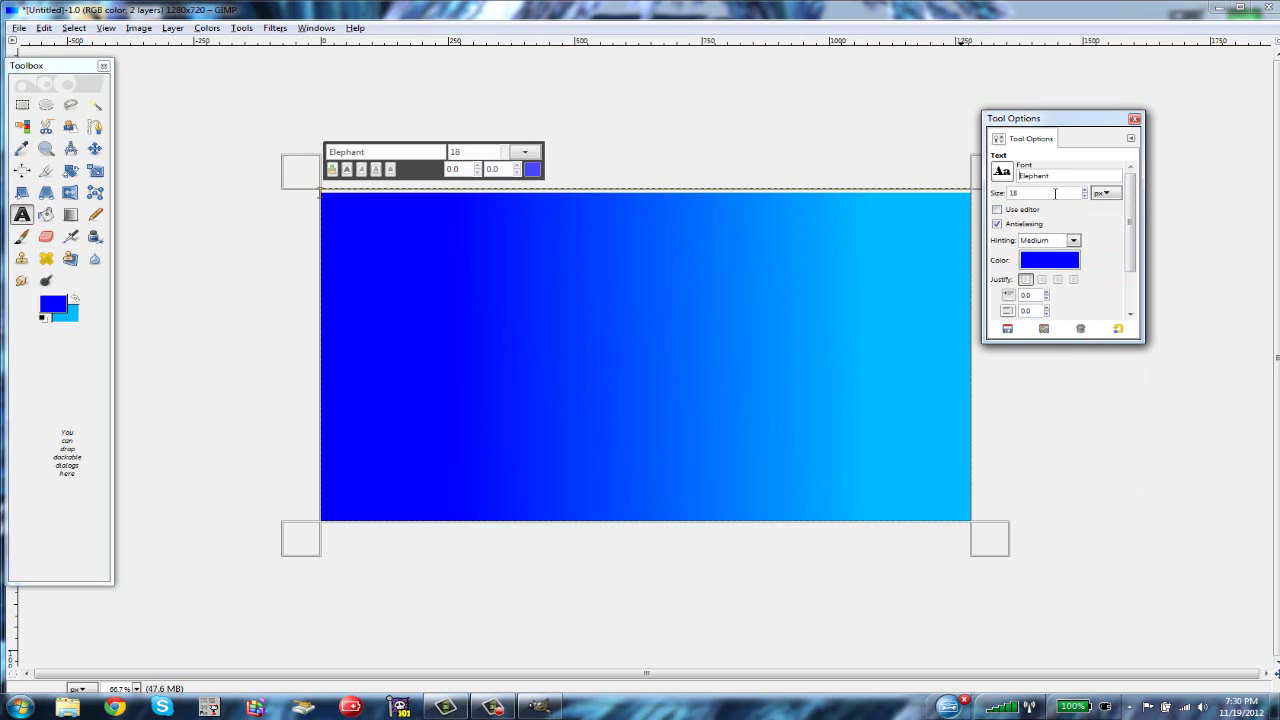
left_click(1086, 190)
left_click(1086, 190)
left_click(1085, 197)
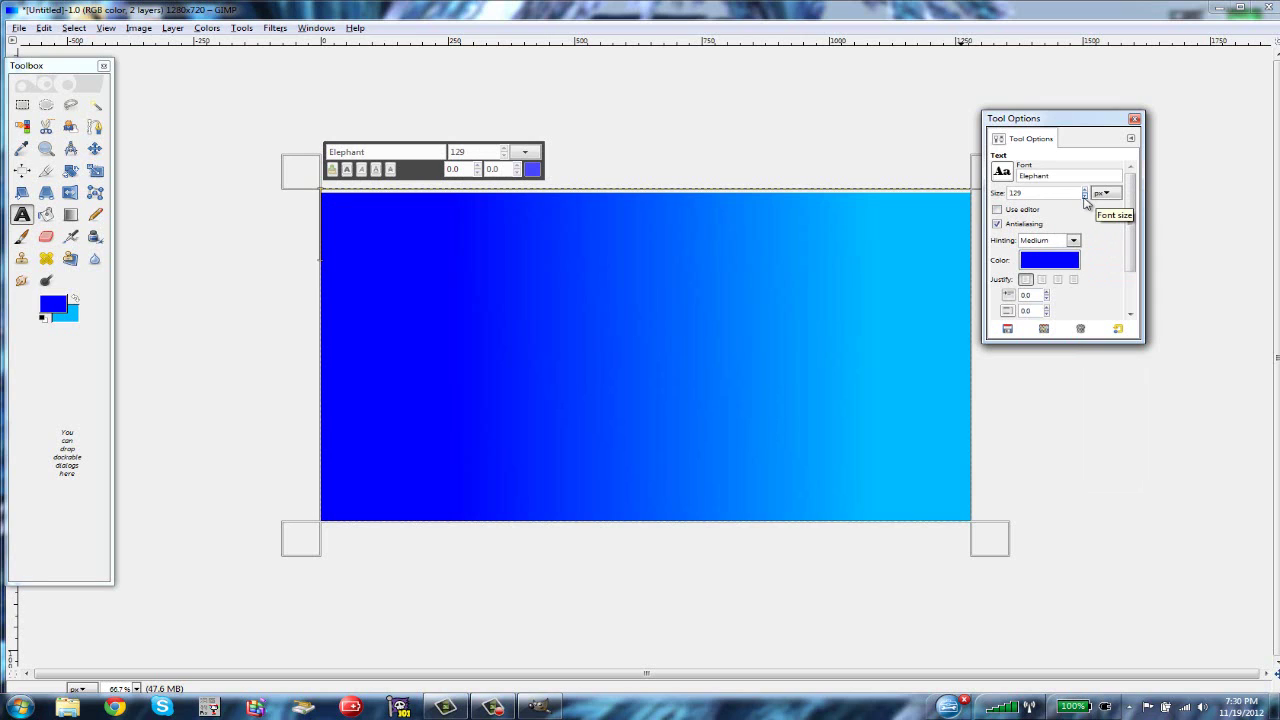
left_click(1085, 197)
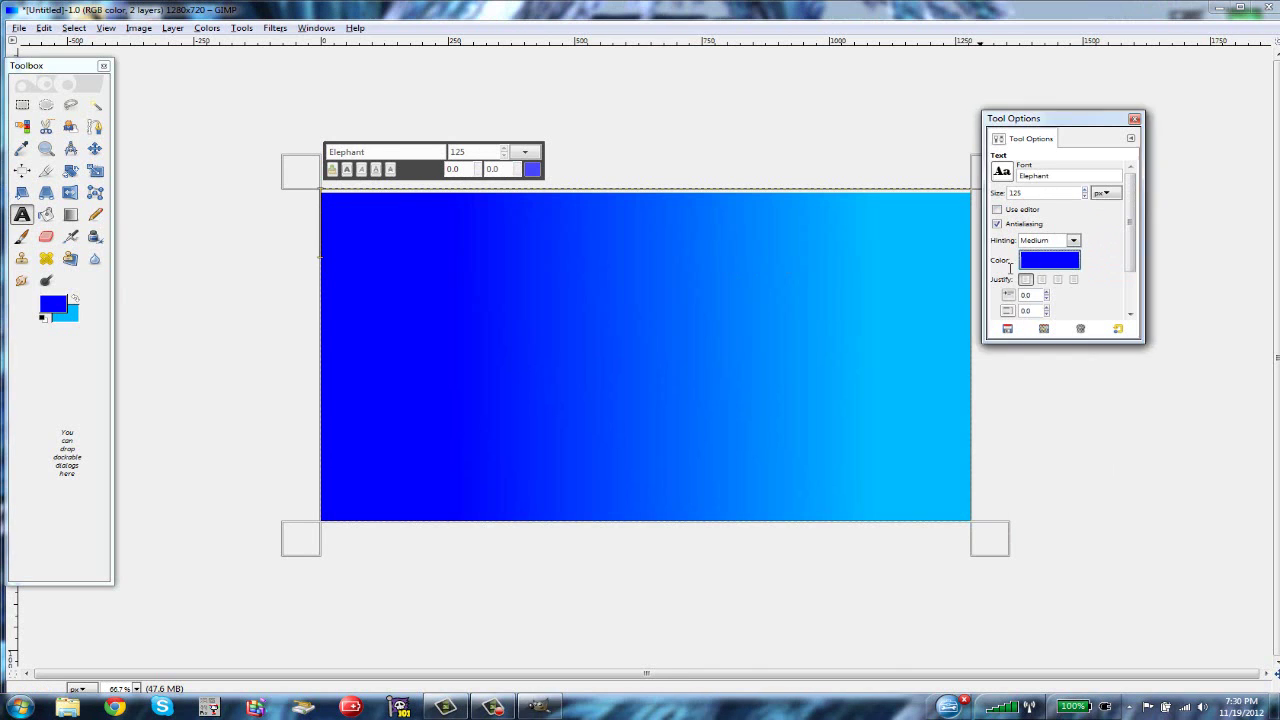
- Set the text colour to red (ff0000)
left_click(1045, 262)
left_click(383, 215)
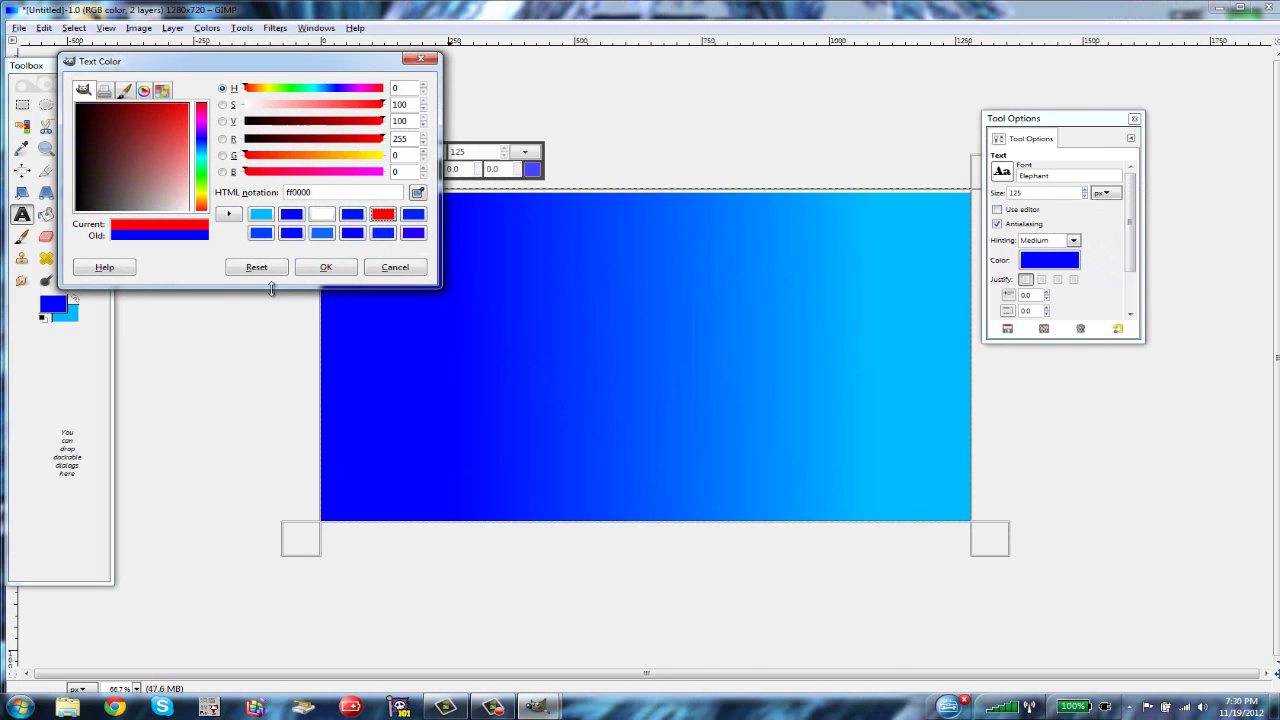
left_click(257, 268)
left_click(381, 215)
left_click(325, 267)
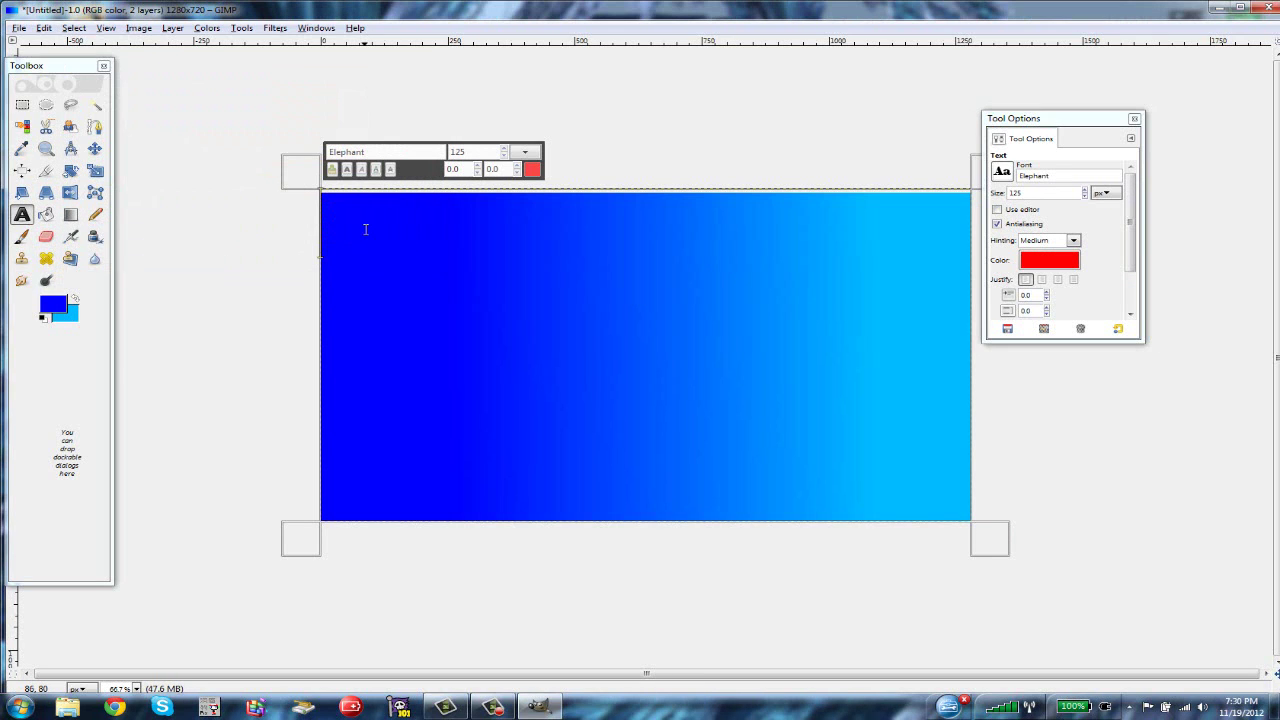
- Type 'How To Make A' as the top line of the title
type("How")
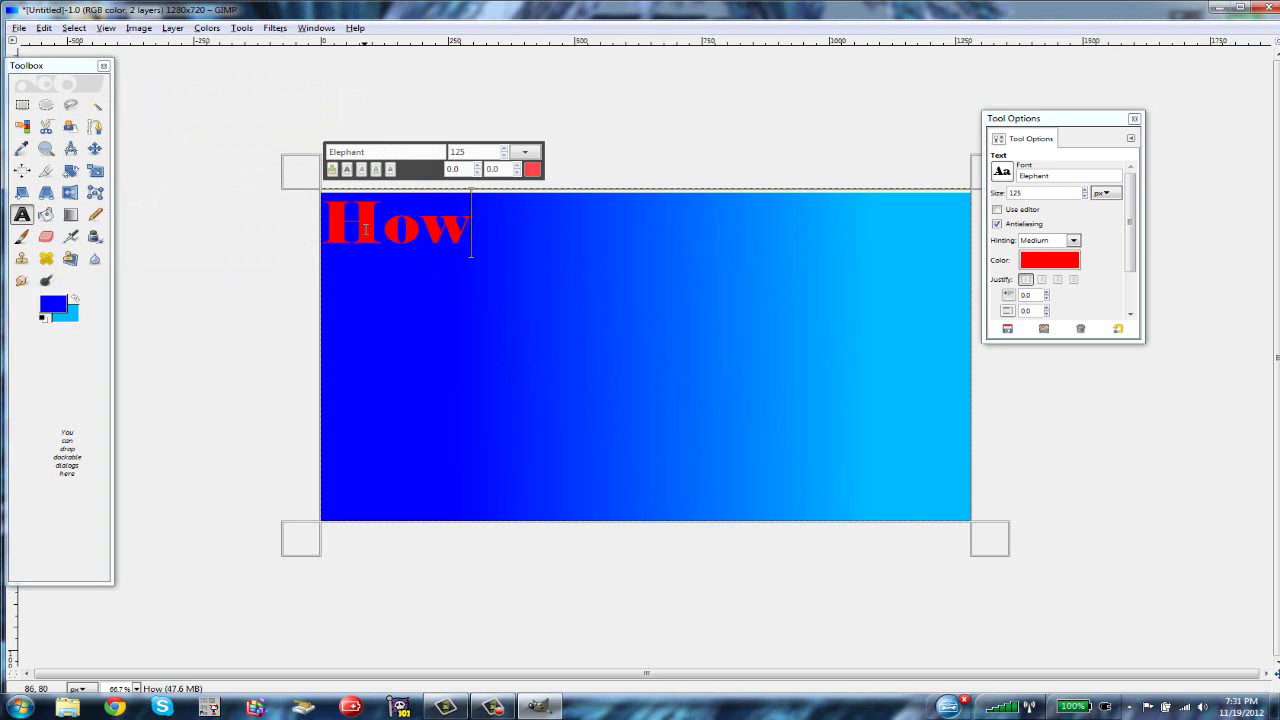
type(" To Make A")
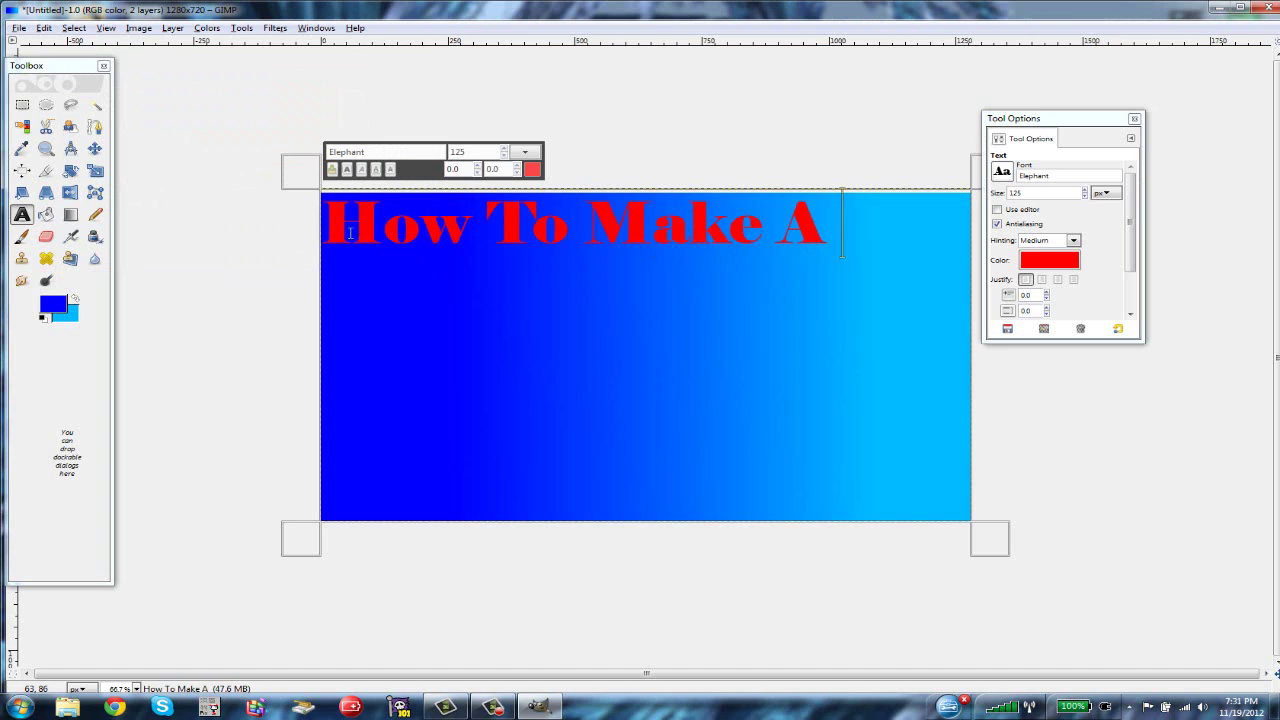
left_click(334, 232)
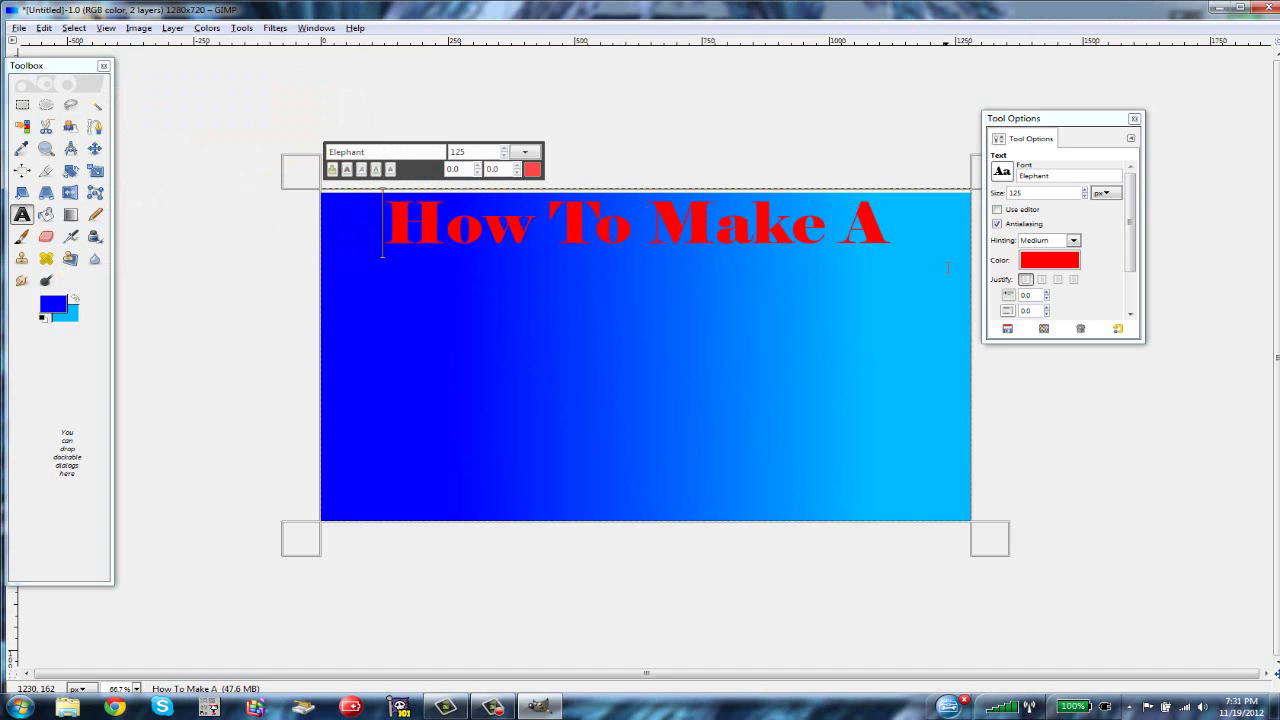
left_click(919, 250)
key("Return")
type("Y")
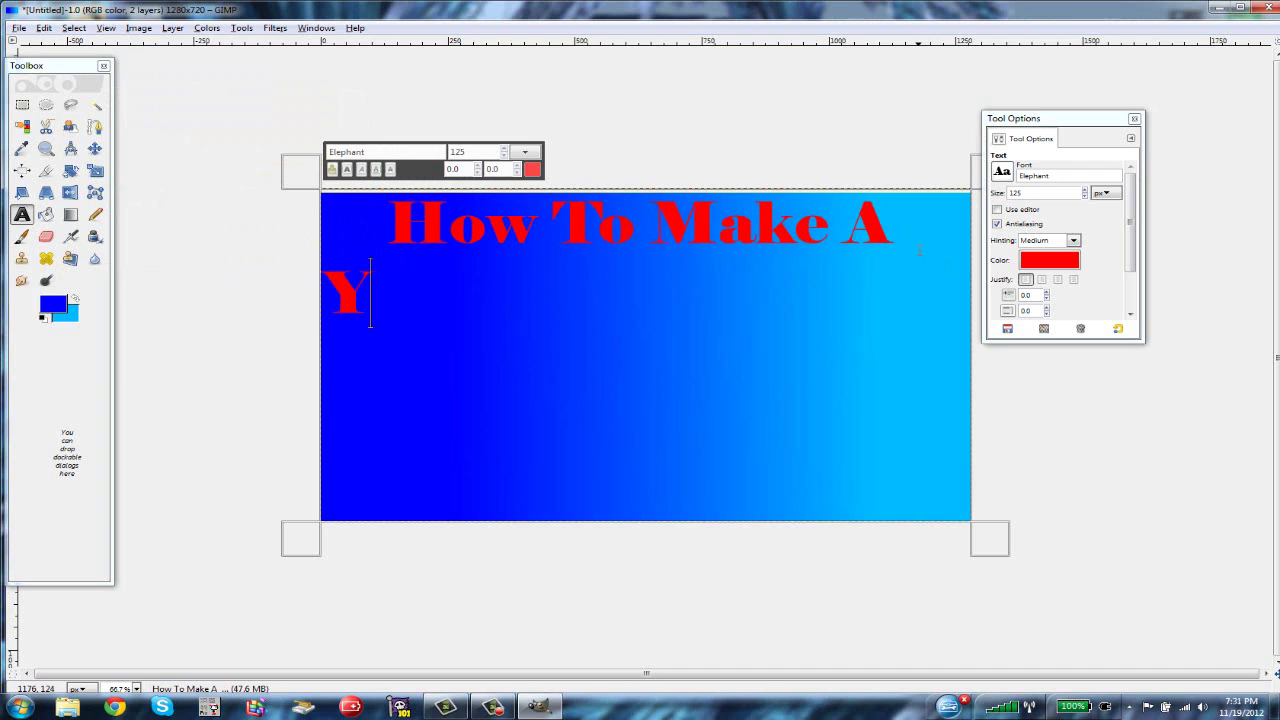
key("BackSpace")
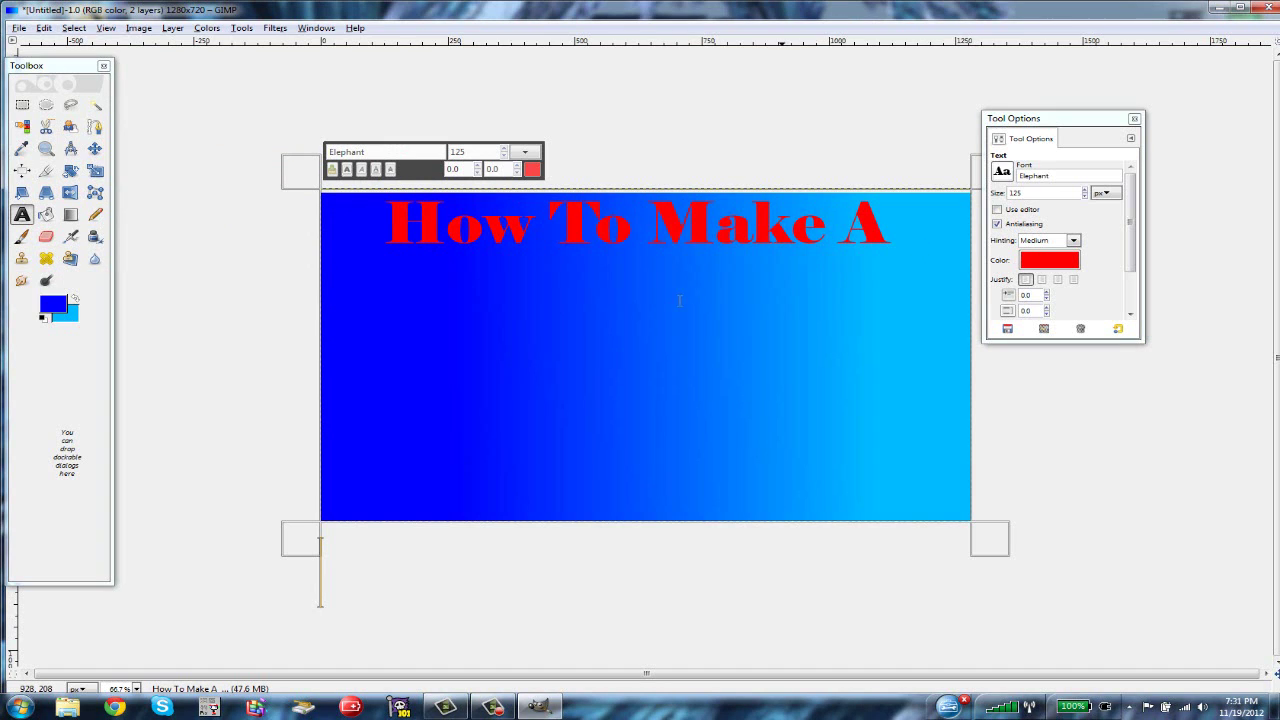
- Add a second text box lower on the canvas reading 'Thumbnail!'
left_click(349, 424)
type("Th")
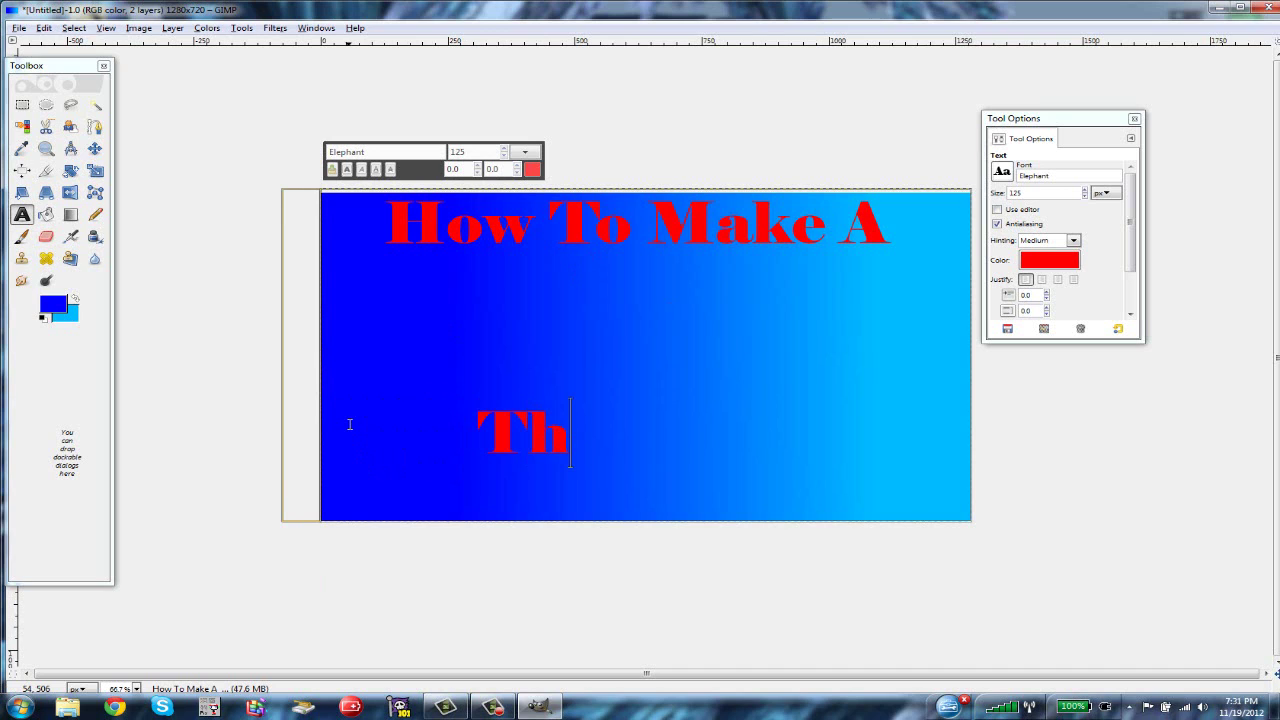
type("umbna")
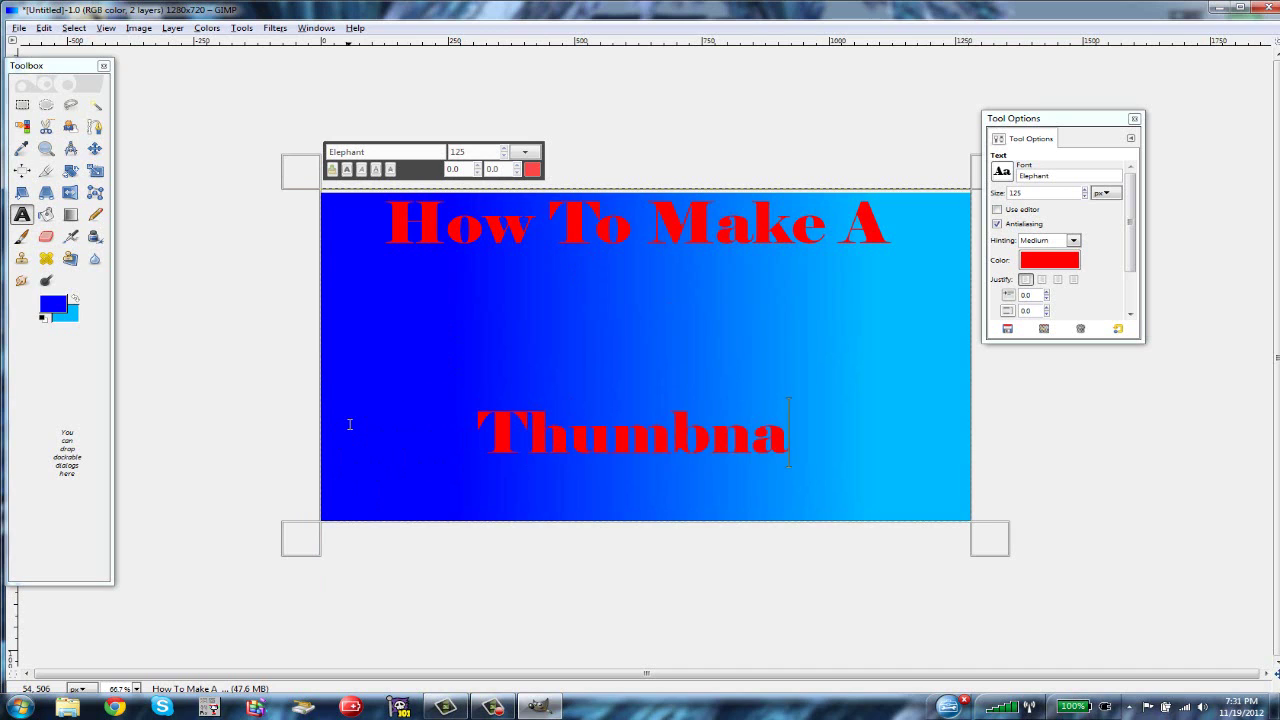
type("il")
left_click(433, 443)
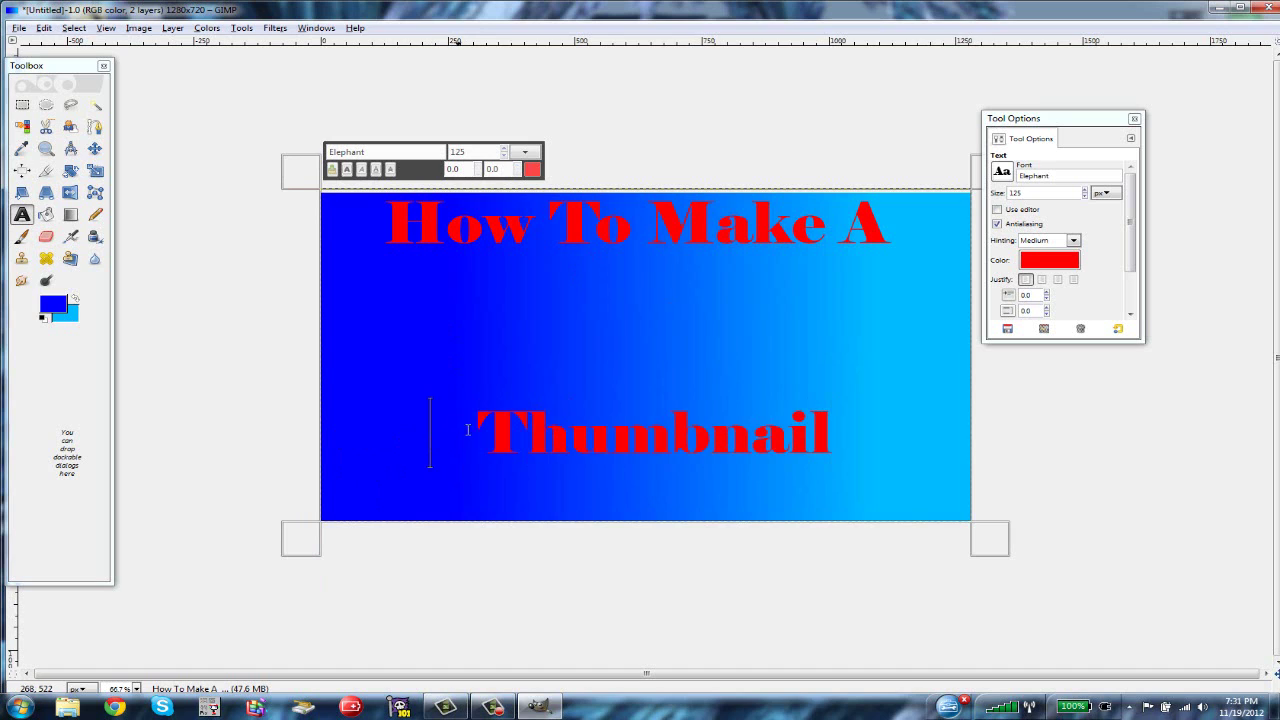
left_click(472, 430)
key("BackSpace")
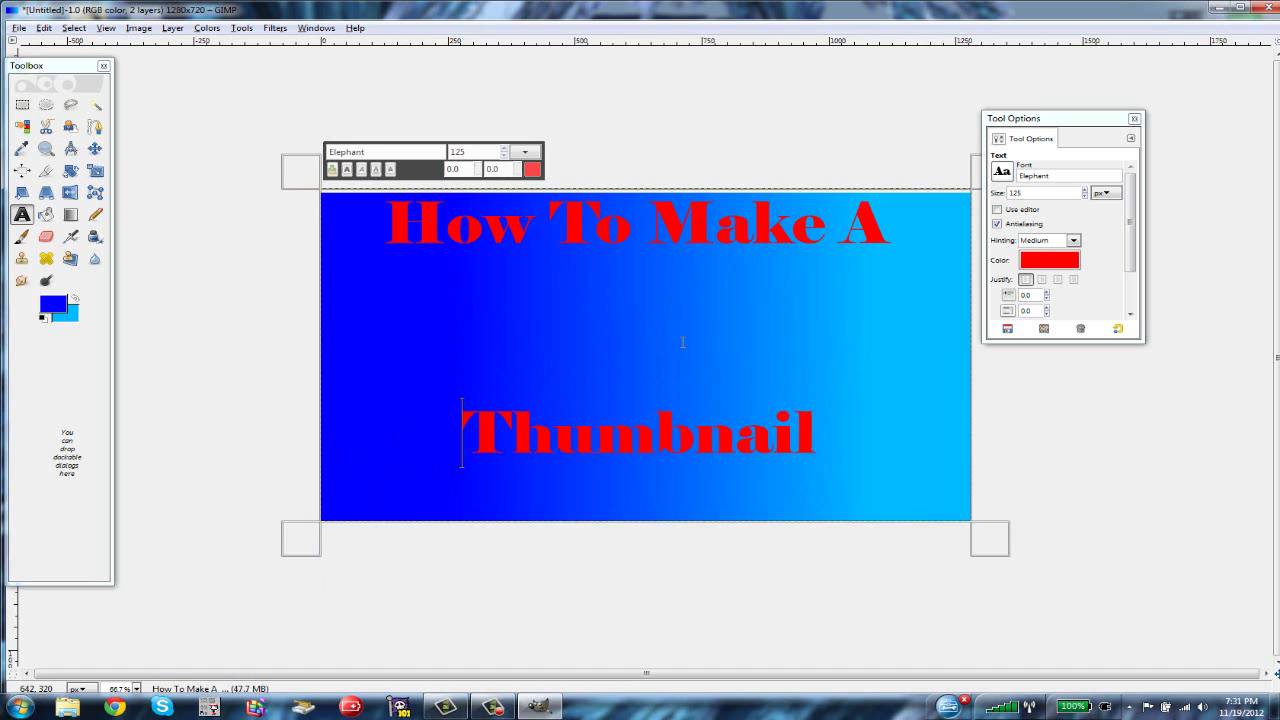
type("!")
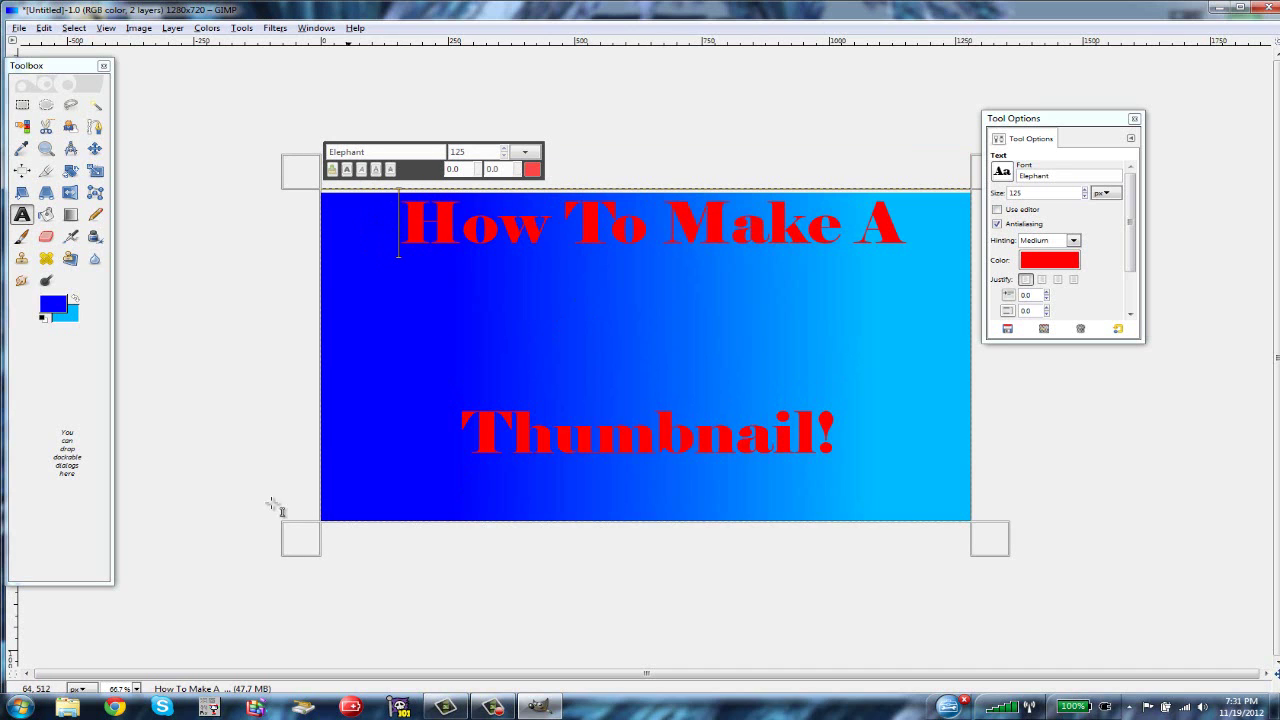
left_click(115, 707)
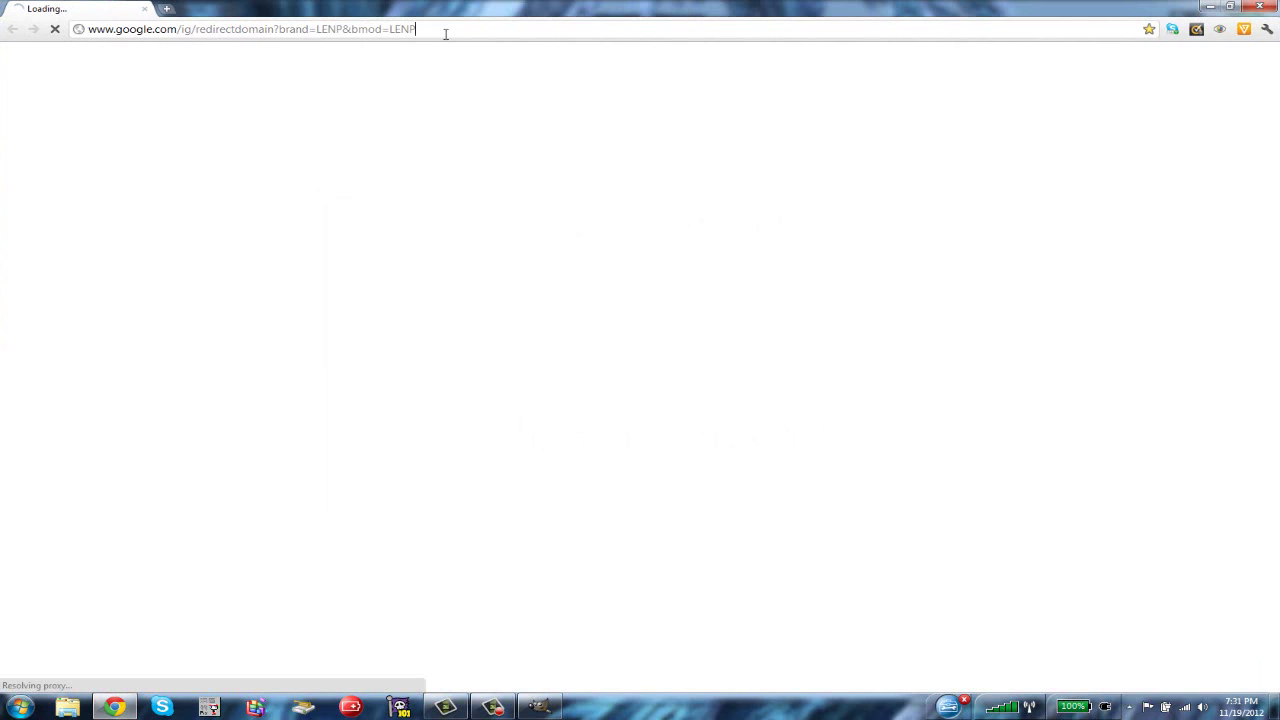
- Go to Google and search Images for 'youtube logo'
double_click(444, 31)
key("BackSpace")
key("BackSpace")
key("BackSpace")
key("BackSpace")
key("BackSpace")
key("BackSpace")
key("BackSpace")
key("BackSpace")
key("BackSpace")
key("BackSpace")
key("BackSpace")
key("BackSpace")
key("BackSpace")
key("BackSpace")
key("BackSpace")
key("BackSpace")
key("BackSpace")
key("BackSpace")
key("BackSpace")
key("BackSpace")
key("BackSpace")
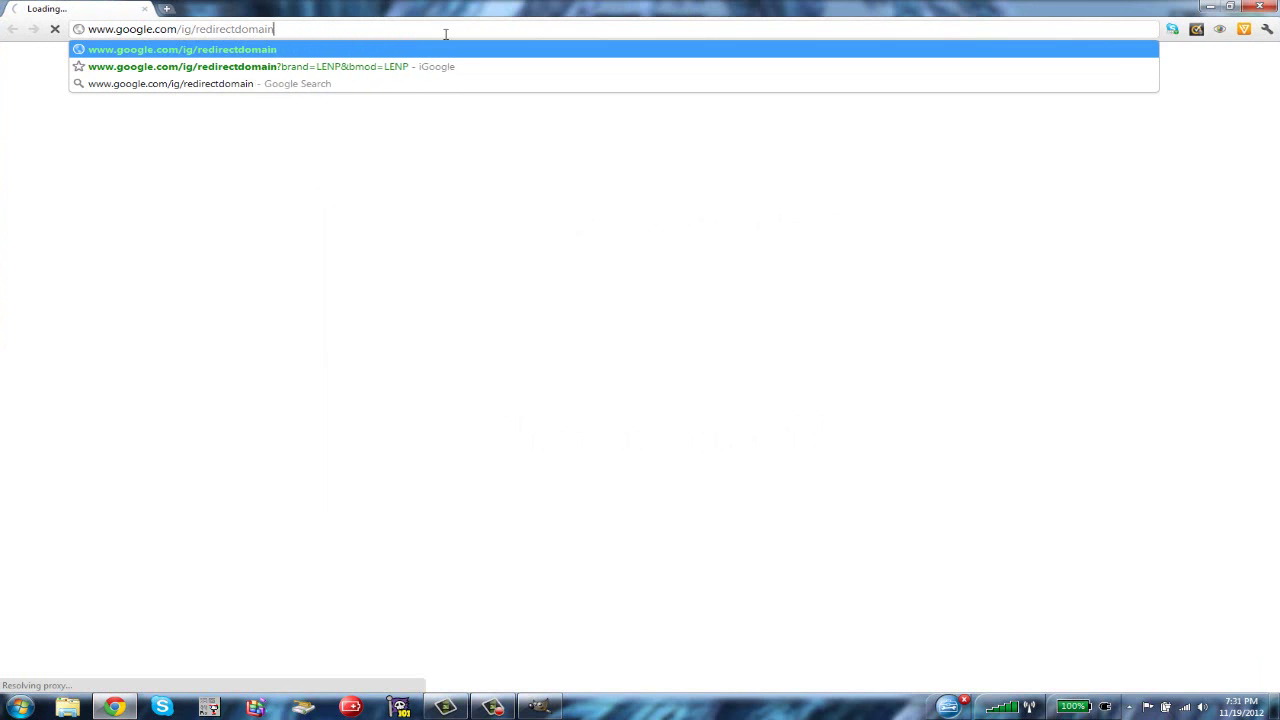
key("BackSpace")
key("BackSpace")
key("BackSpace")
key("BackSpace")
type("google.com")
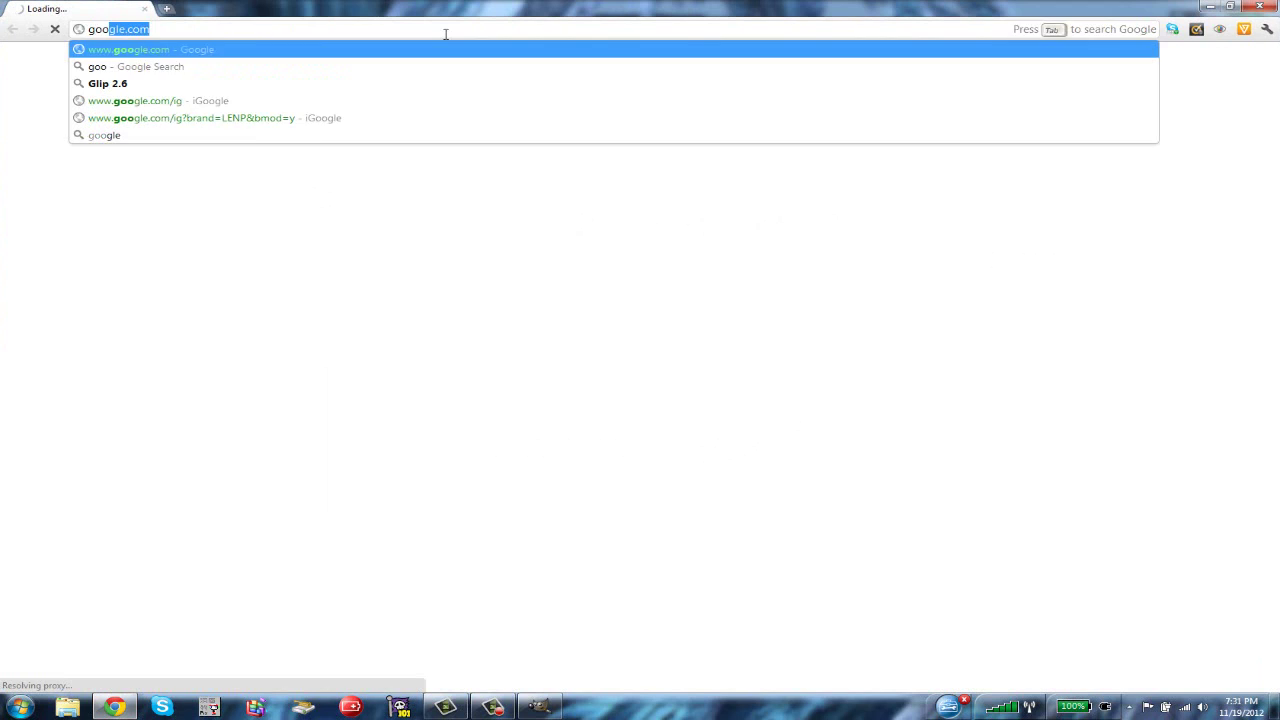
key("Return")
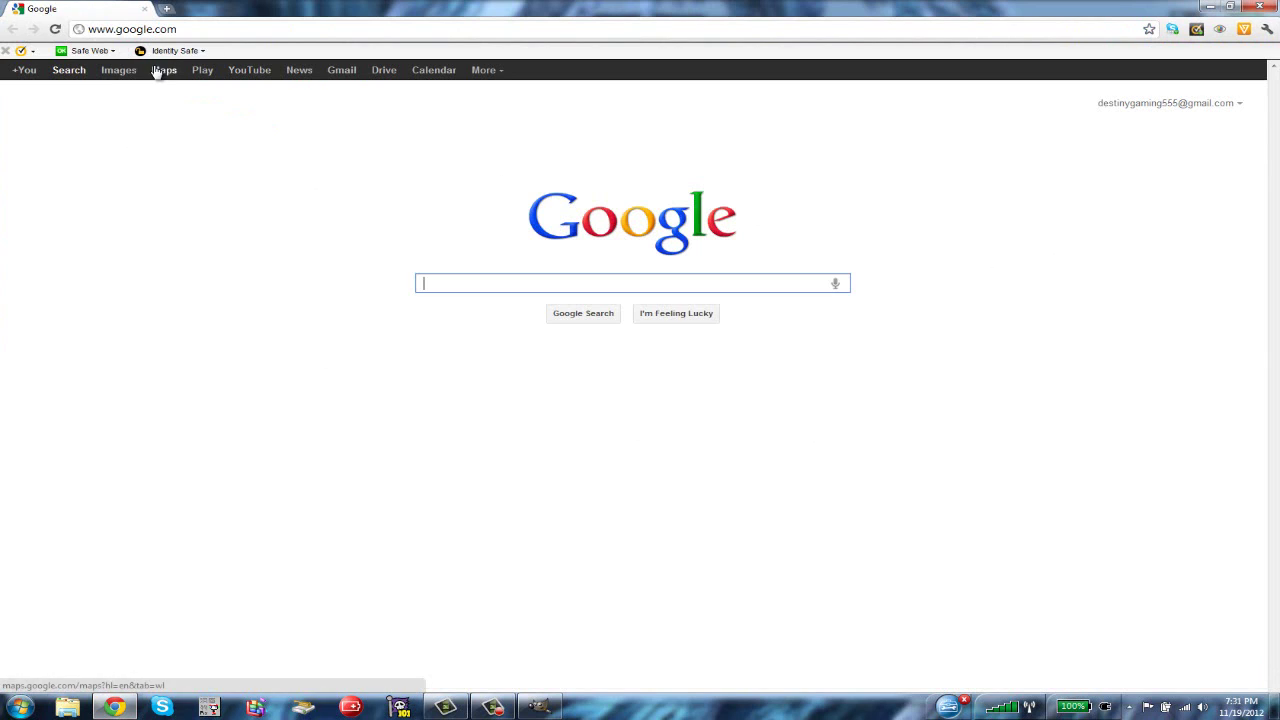
left_click(122, 70)
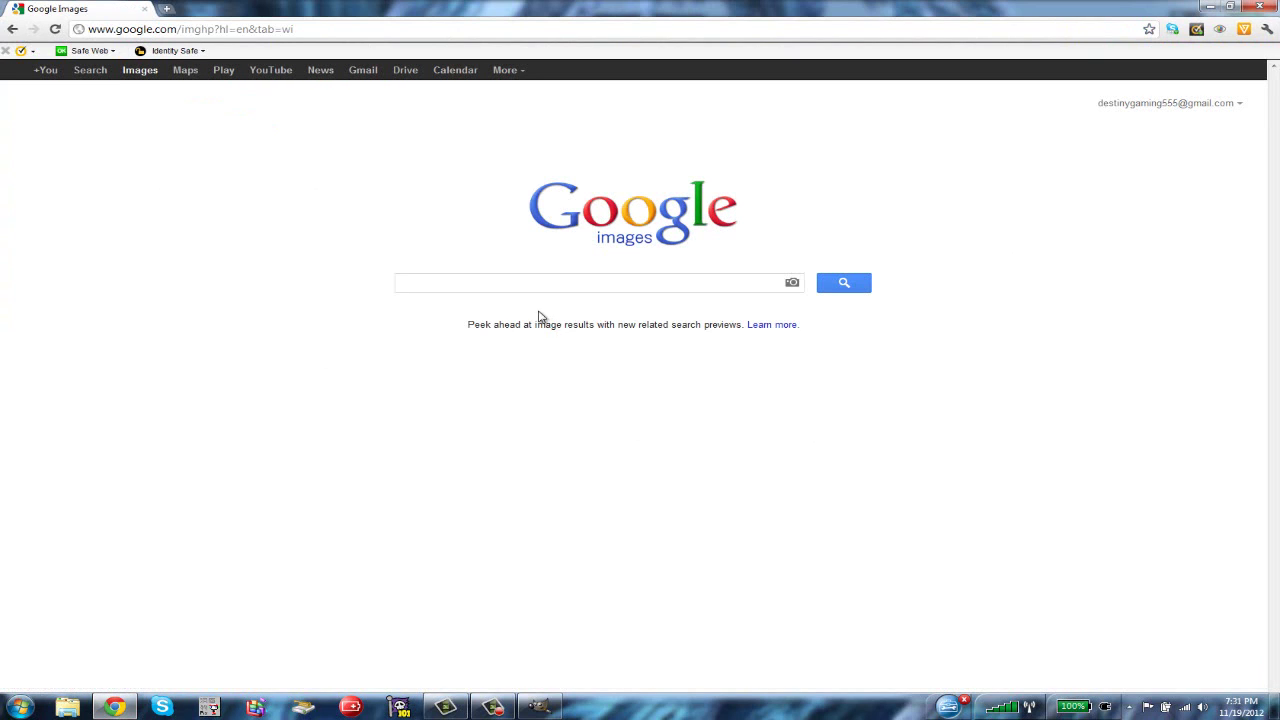
type("You")
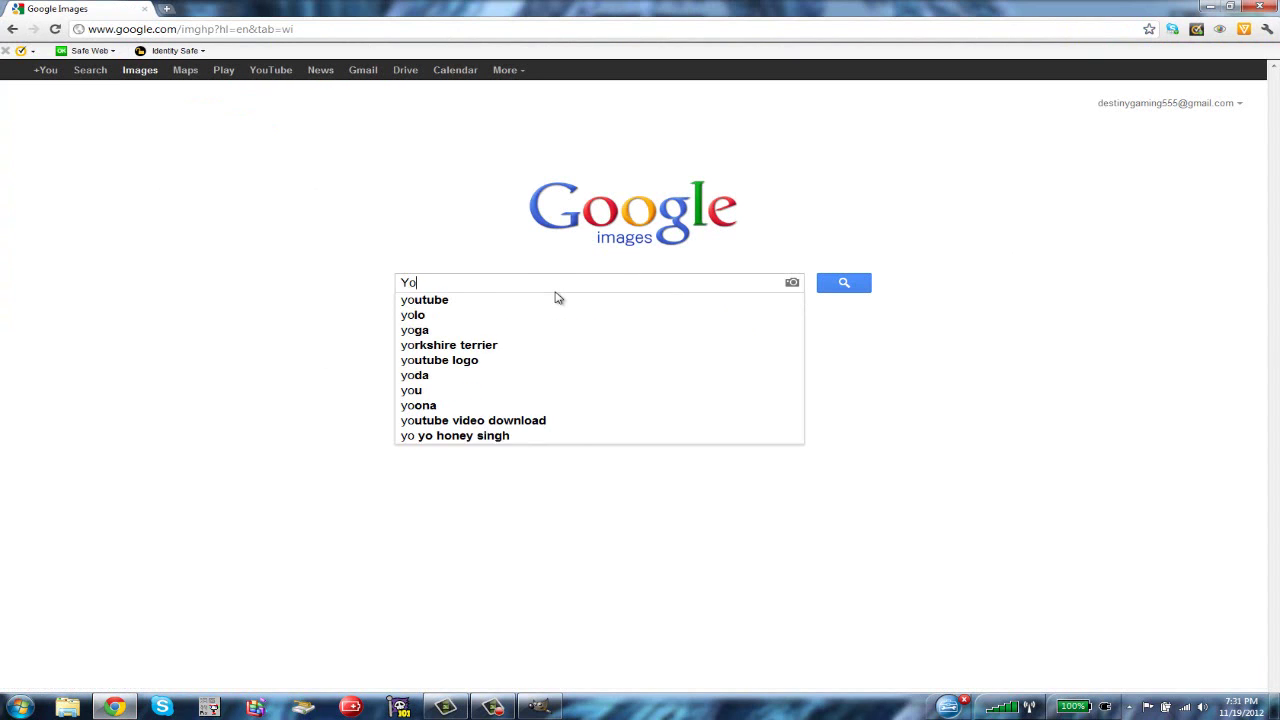
left_click(553, 314)
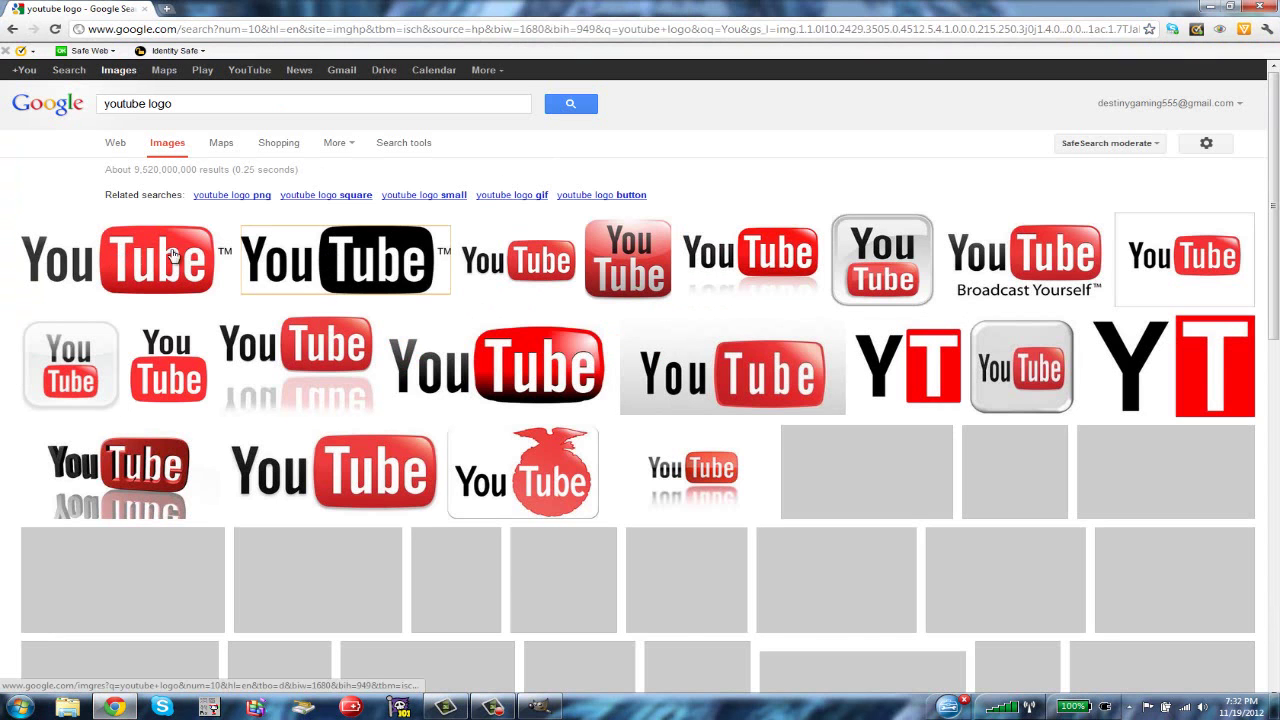
- Open the large YouTube logo result and copy the image
mouse_move(519, 279)
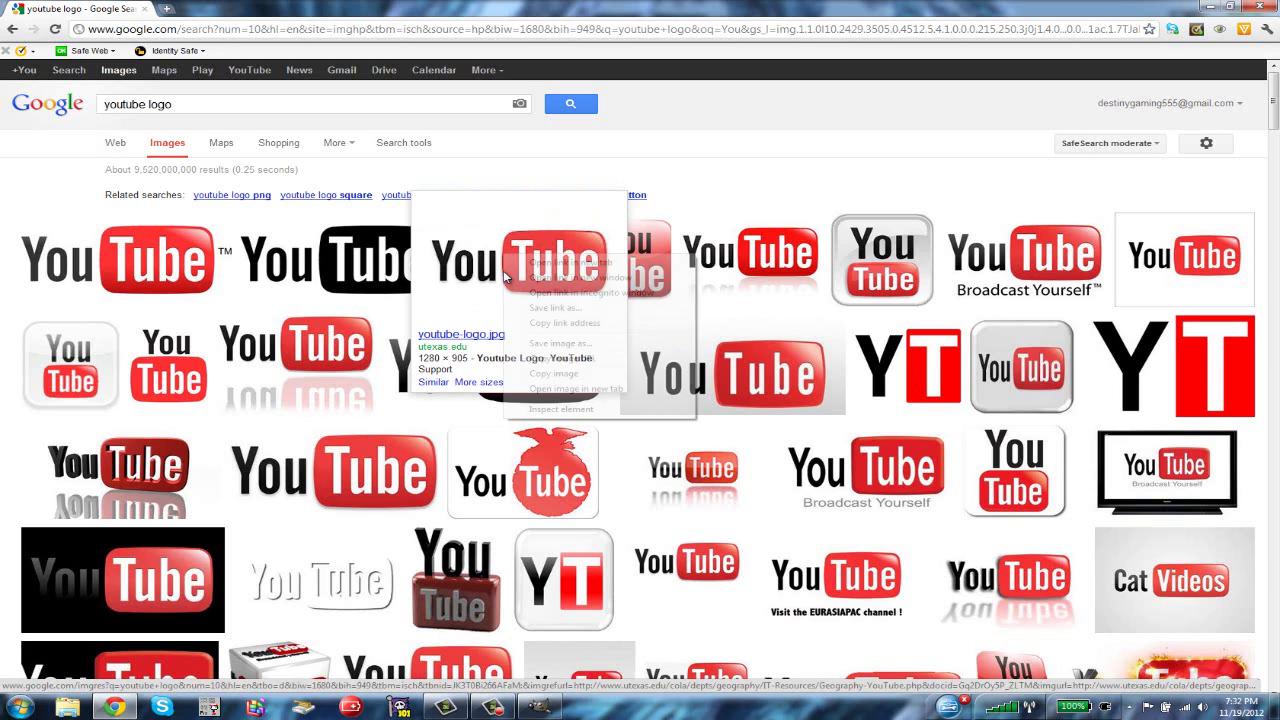
right_click(503, 262)
left_click(472, 256)
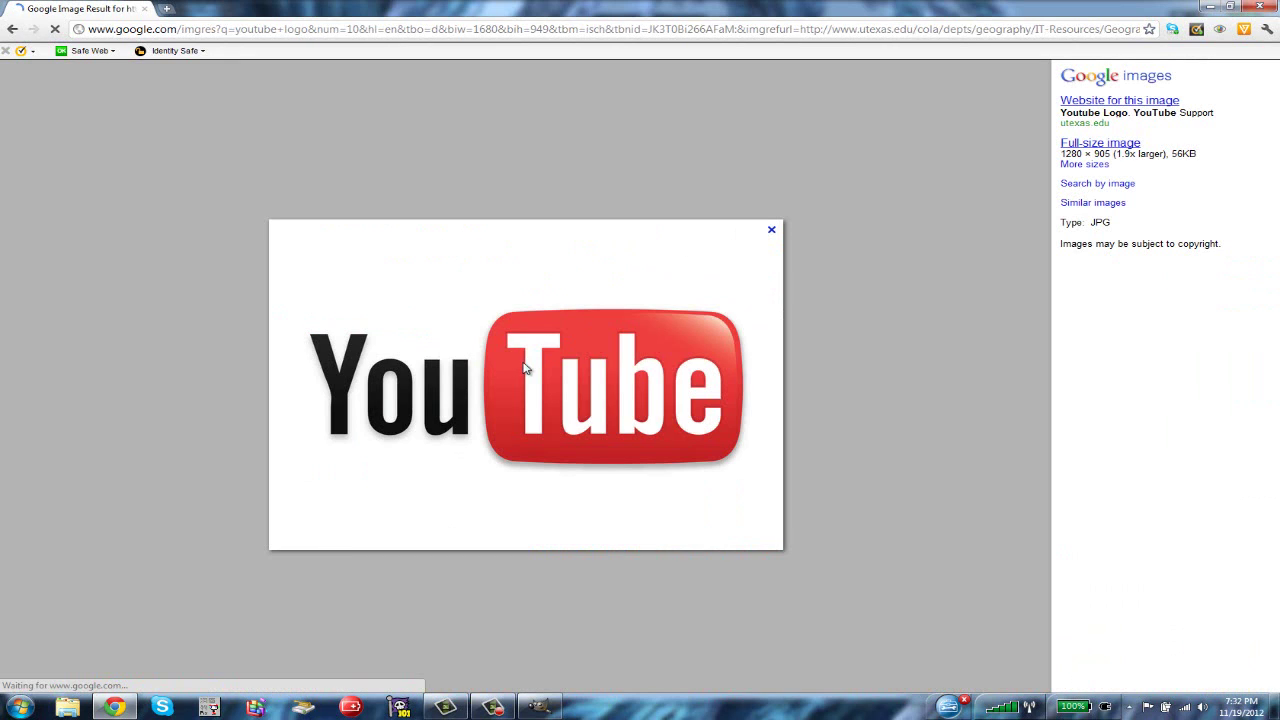
right_click(524, 357)
left_click(566, 391)
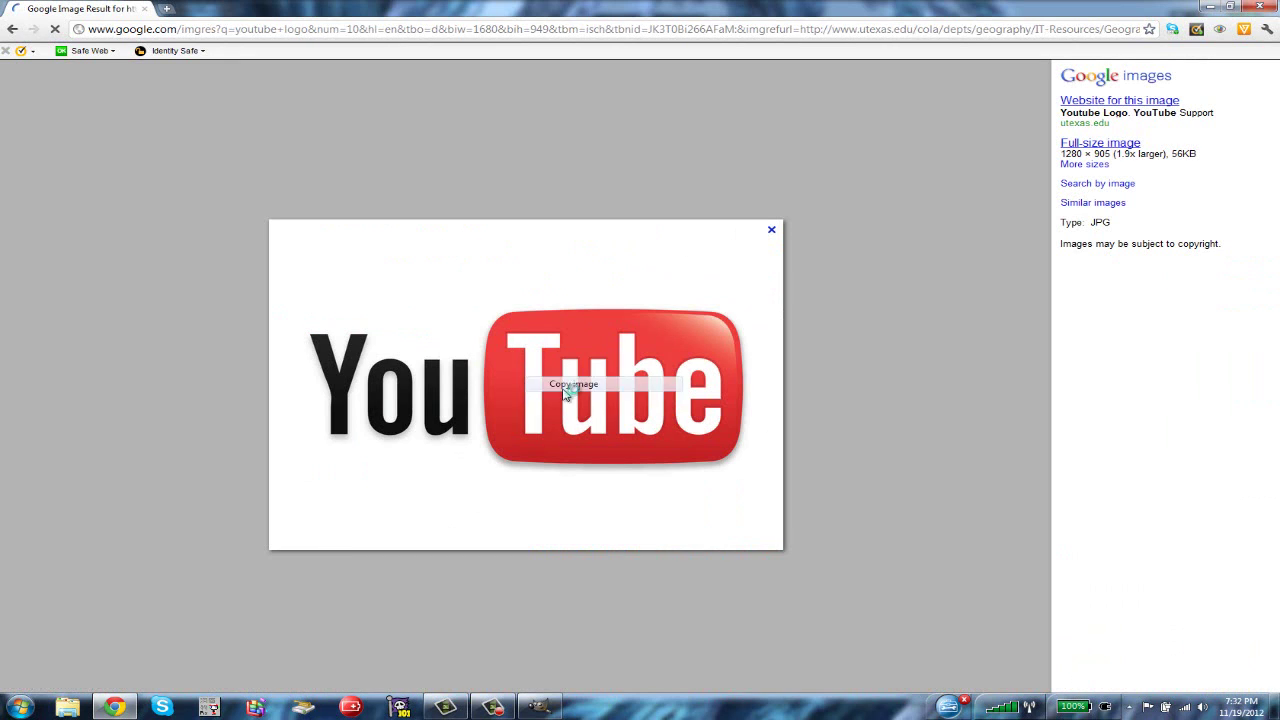
left_click(538, 706)
- Reopen the 1280×905 YouTube logo, copy it again, and return to GIMP
left_click(115, 707)
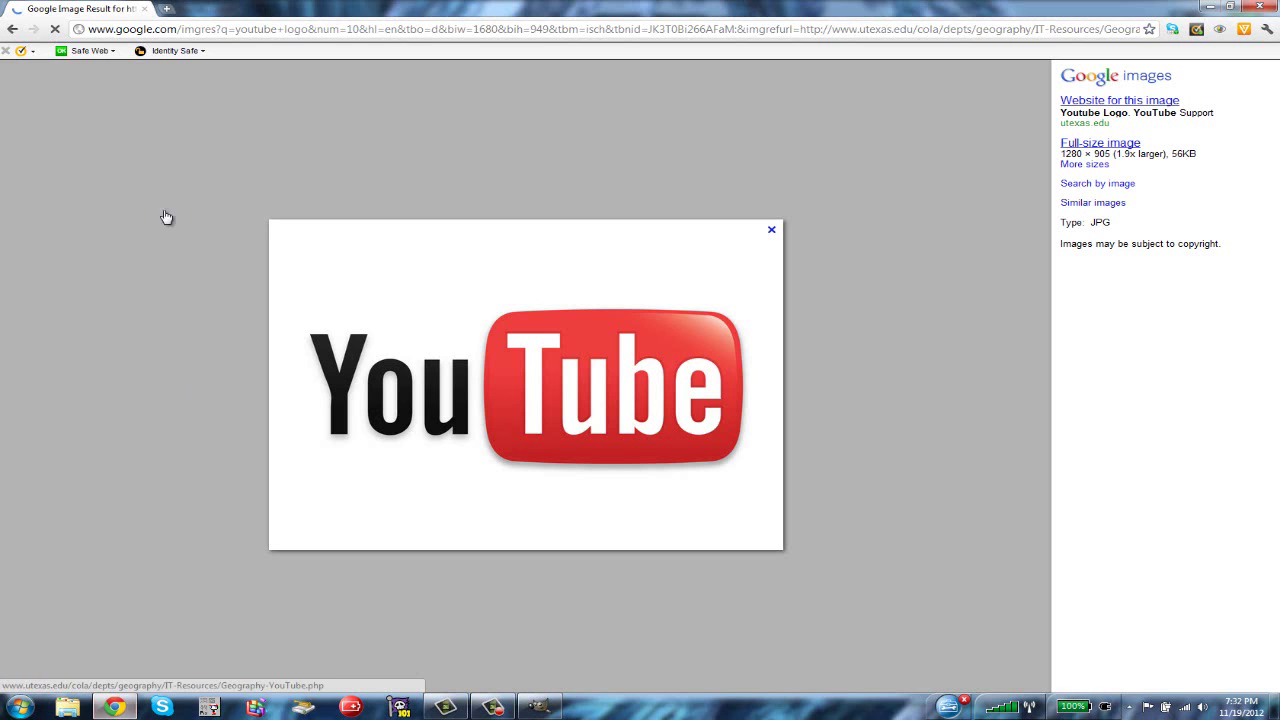
left_click(12, 28)
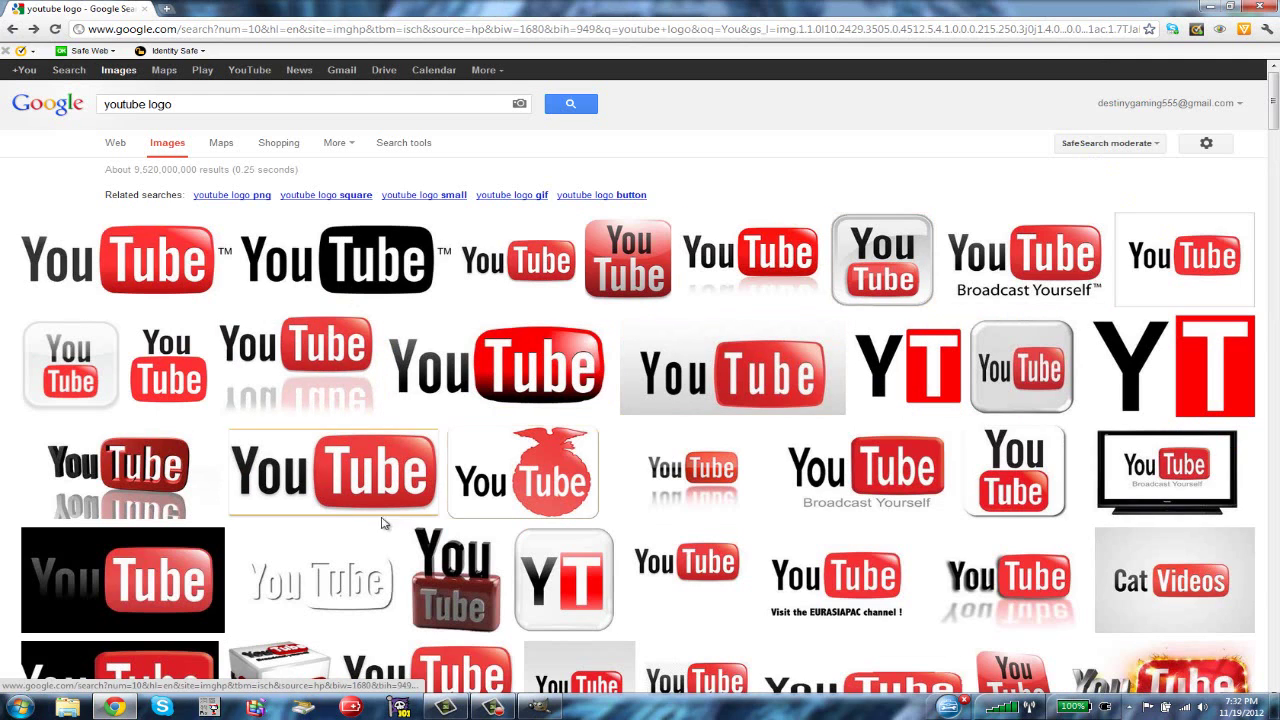
left_click(491, 285)
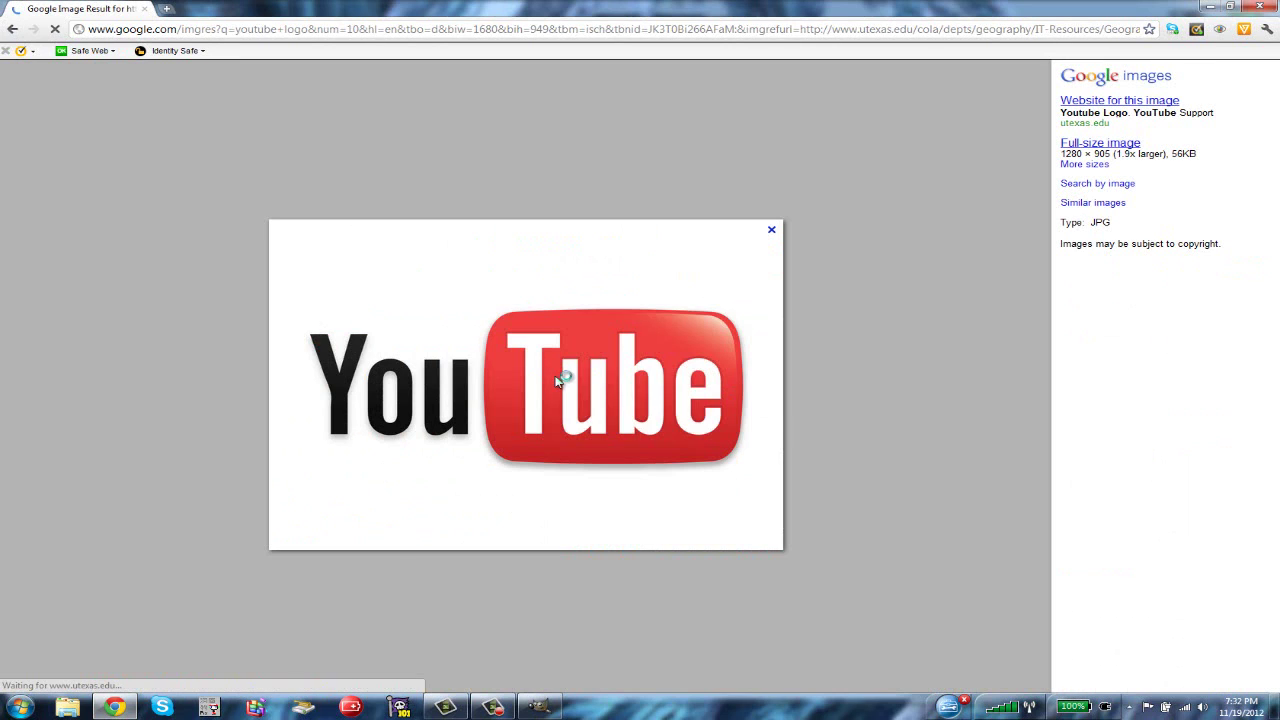
right_click(557, 360)
left_click(600, 397)
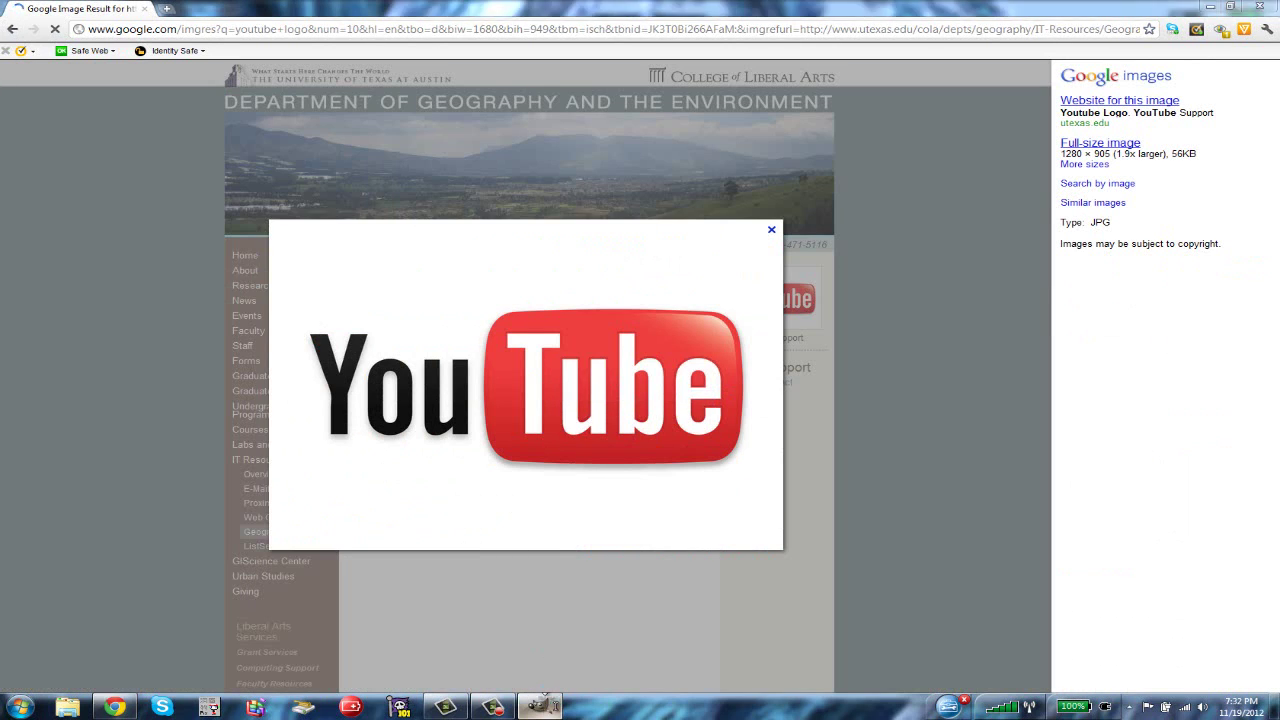
left_click(538, 706)
right_click(549, 319)
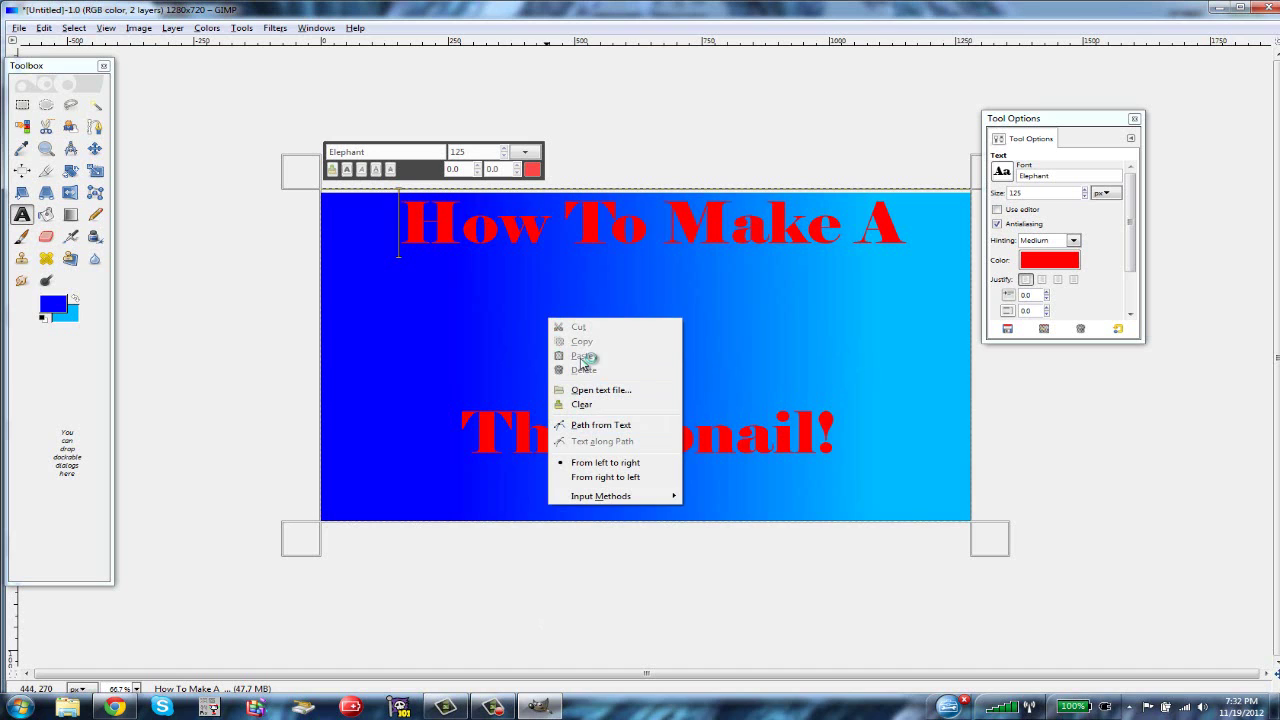
- Leave text editing and paste the YouTube logo onto the canvas via Edit > Paste
left_click(506, 291)
left_click(214, 300)
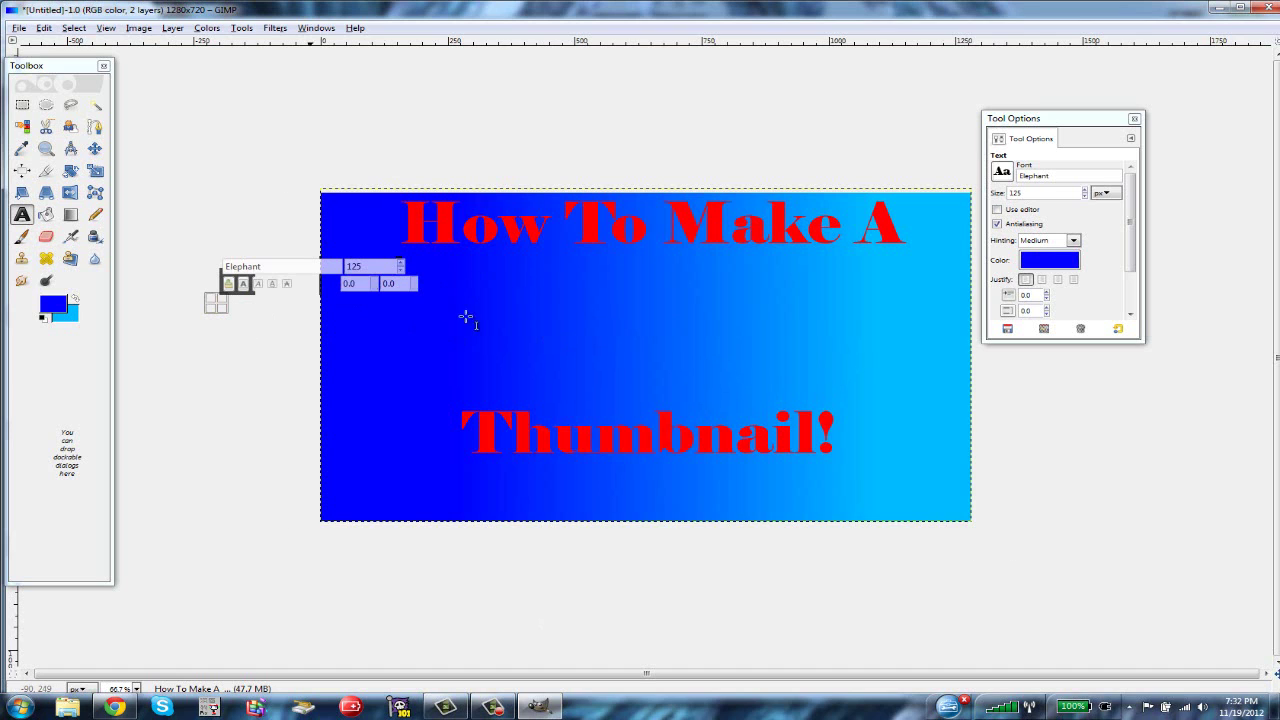
right_click(677, 279)
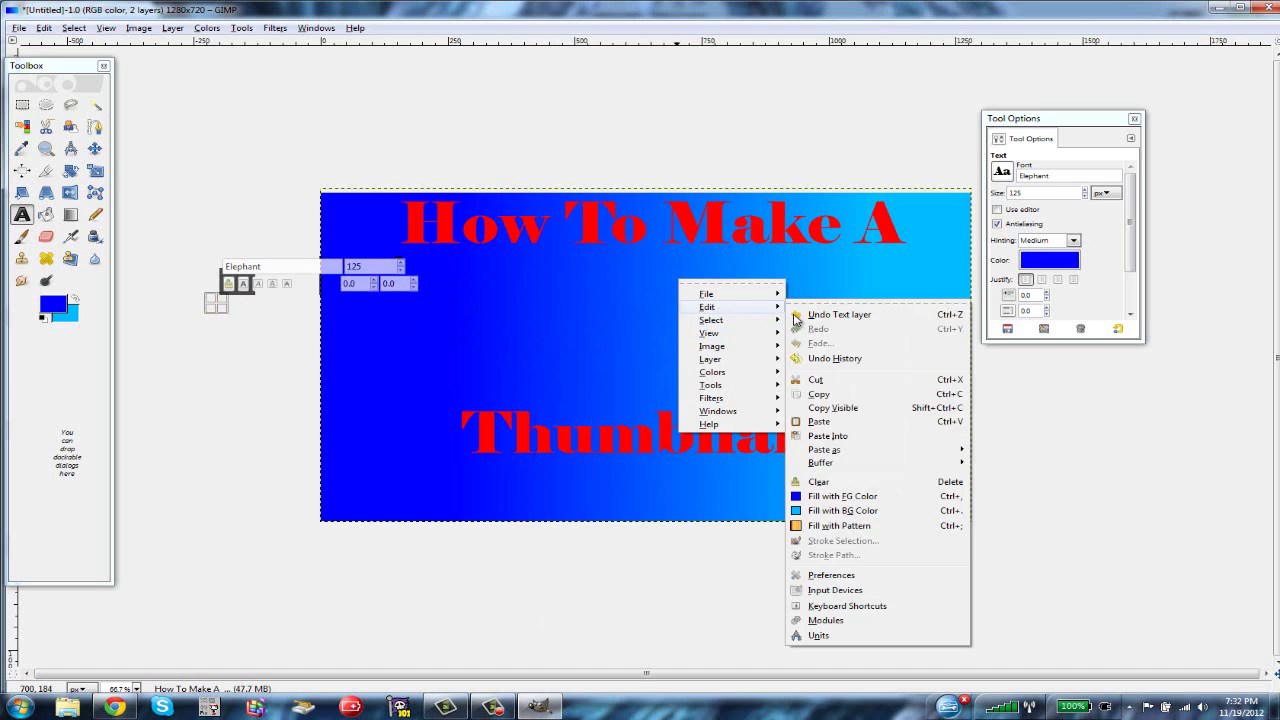
left_click(577, 298)
right_click(640, 318)
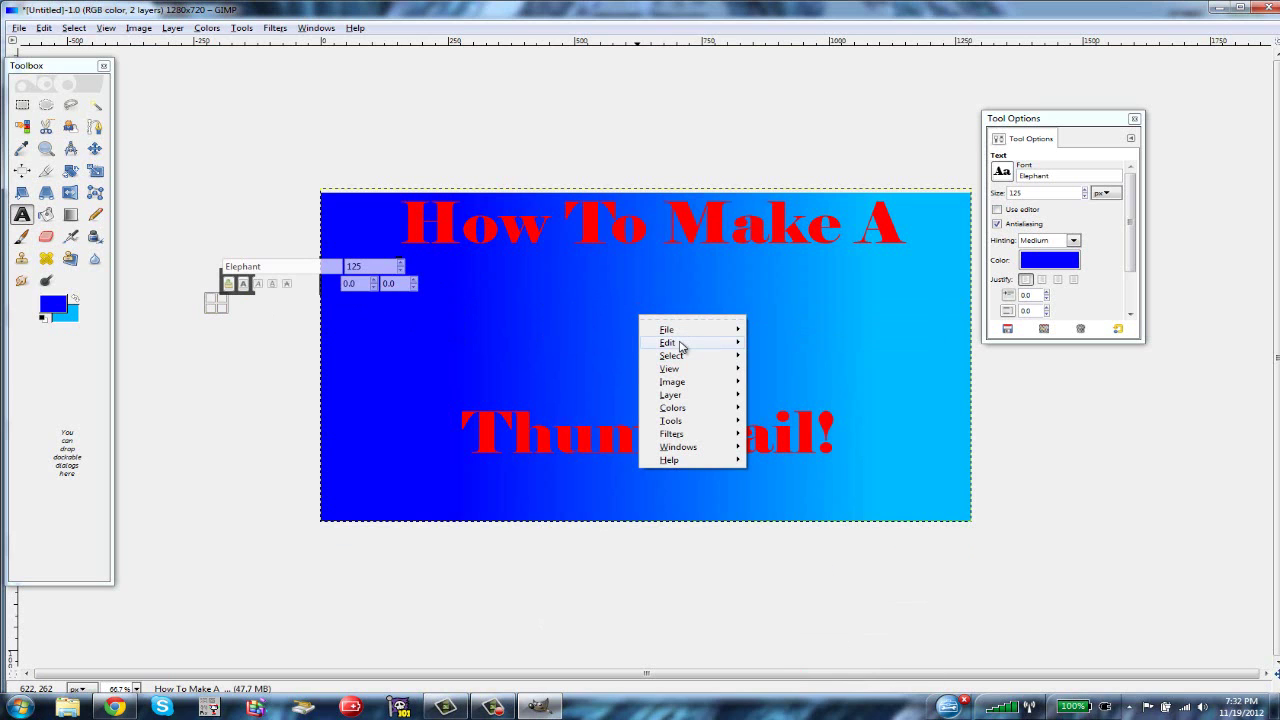
mouse_move(680, 346)
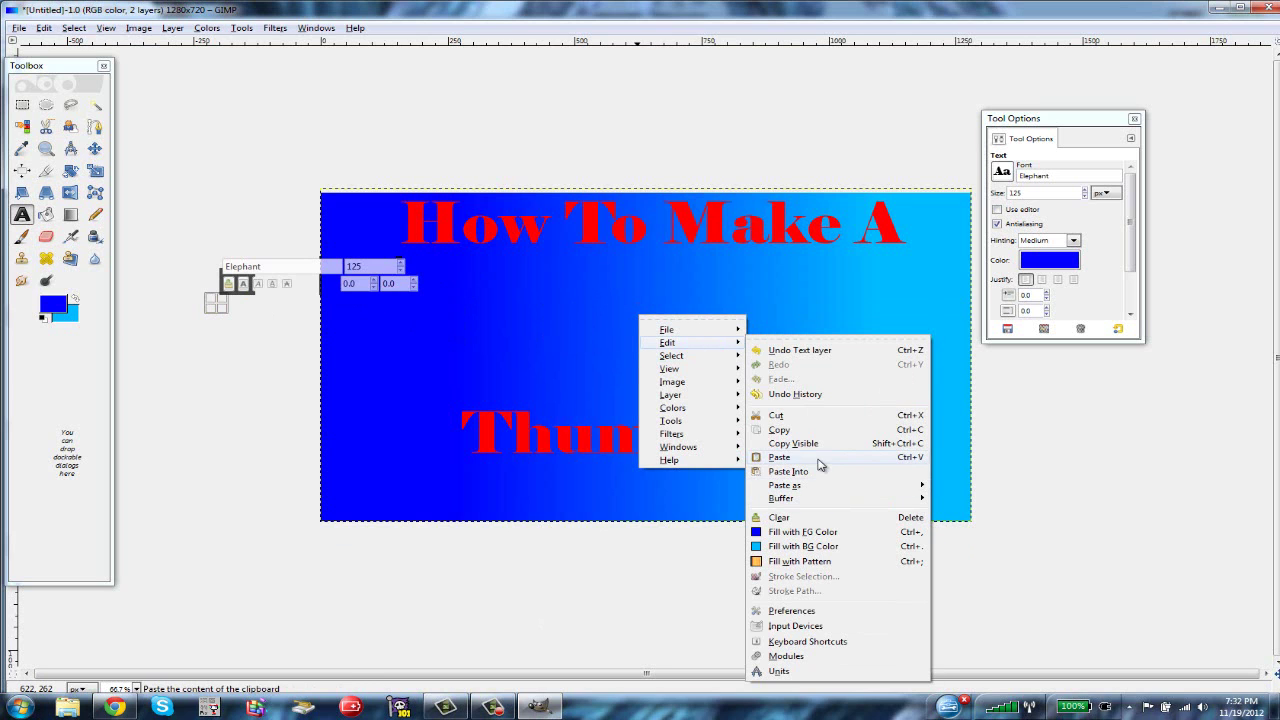
left_click(818, 458)
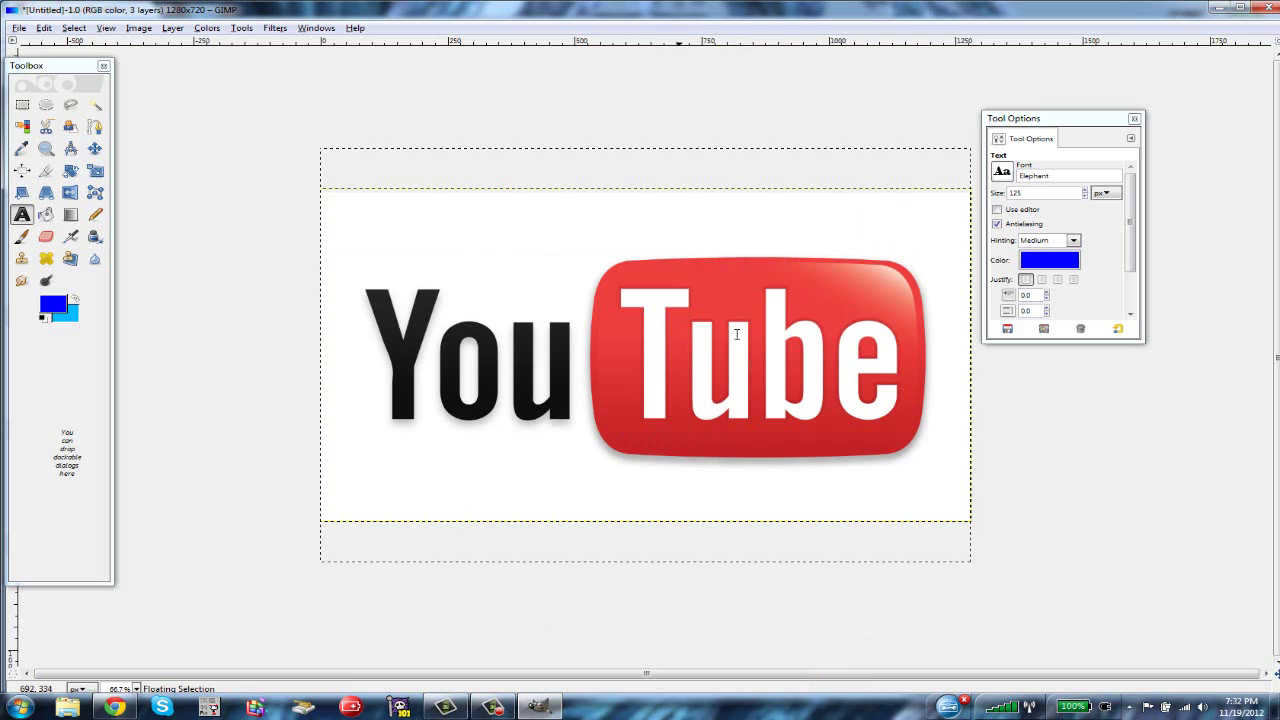
left_click(95, 170)
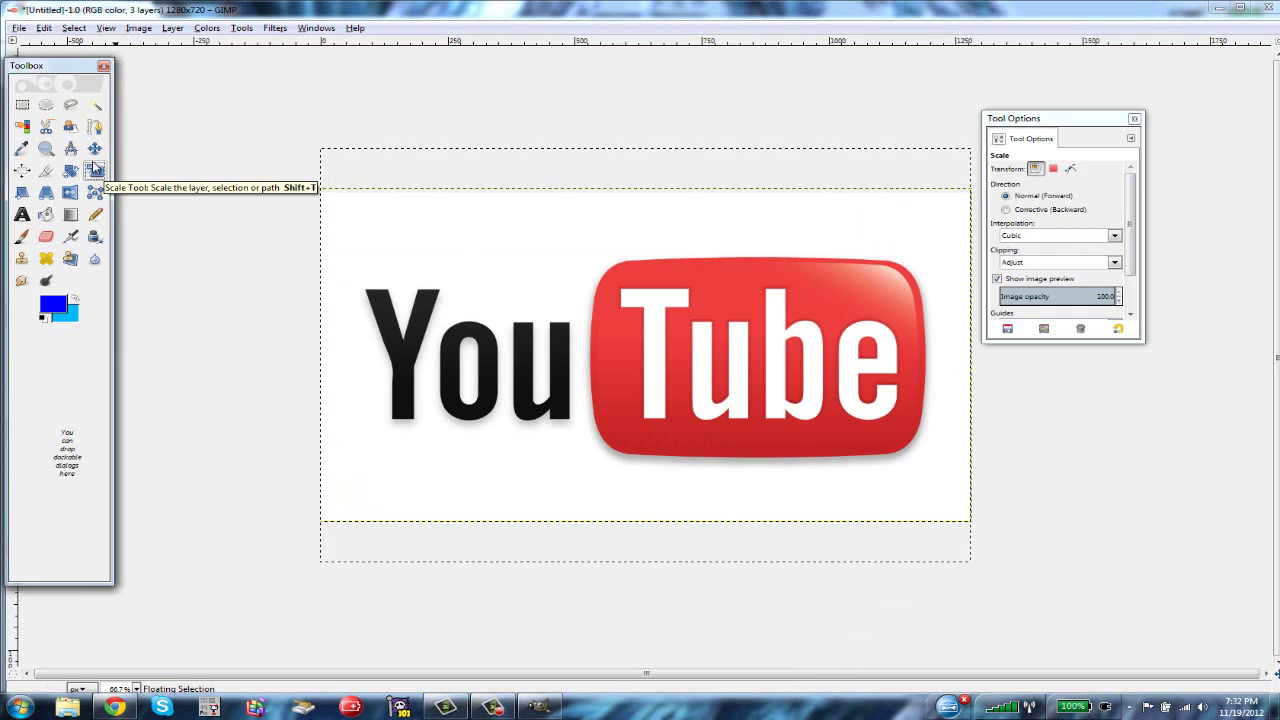
- Shrink the pasted YouTube logo in two Scale passes, to about 511 × 362 px
left_click(471, 277)
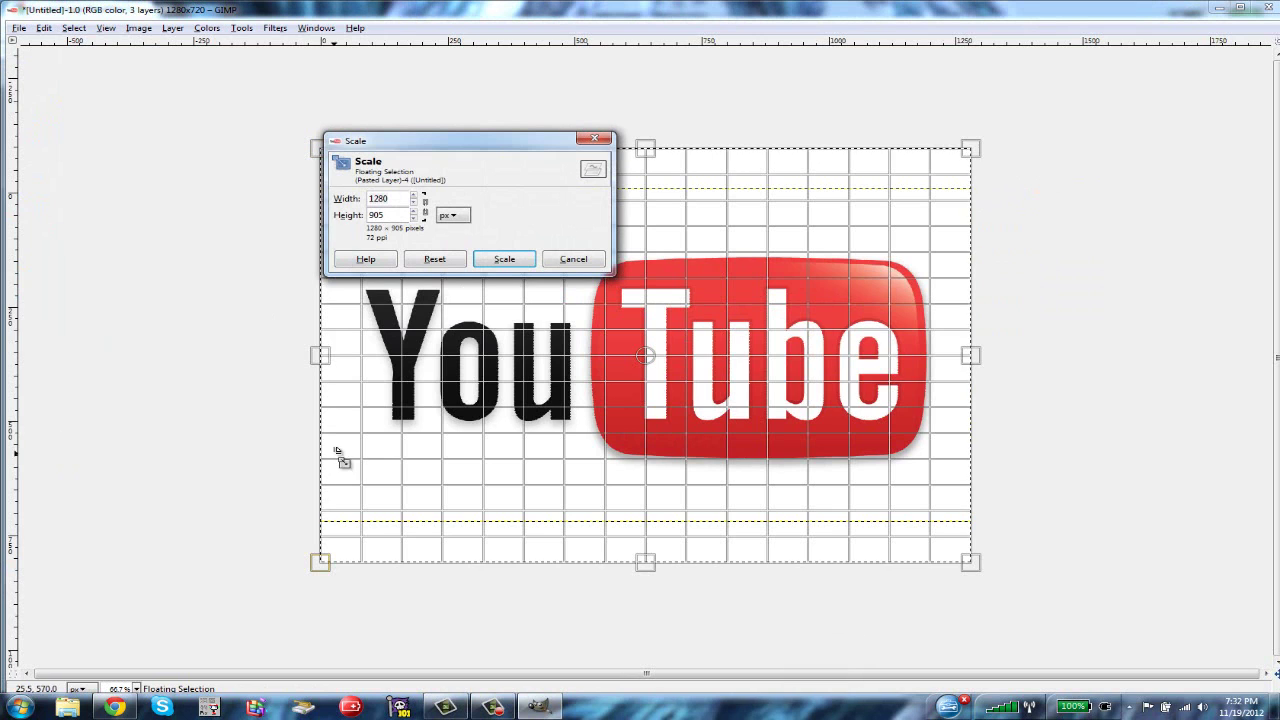
key("Tab")
left_click_drag(329, 529, 551, 368)
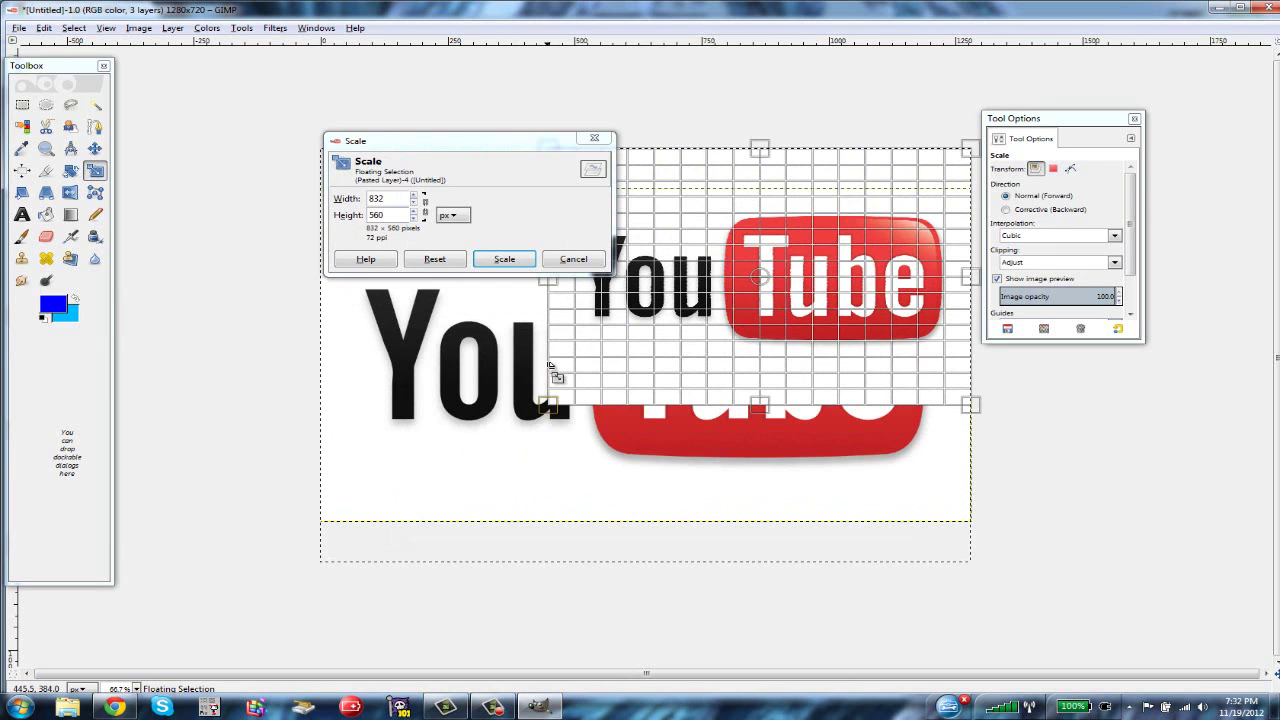
left_click_drag(762, 280, 681, 346)
left_click(503, 260)
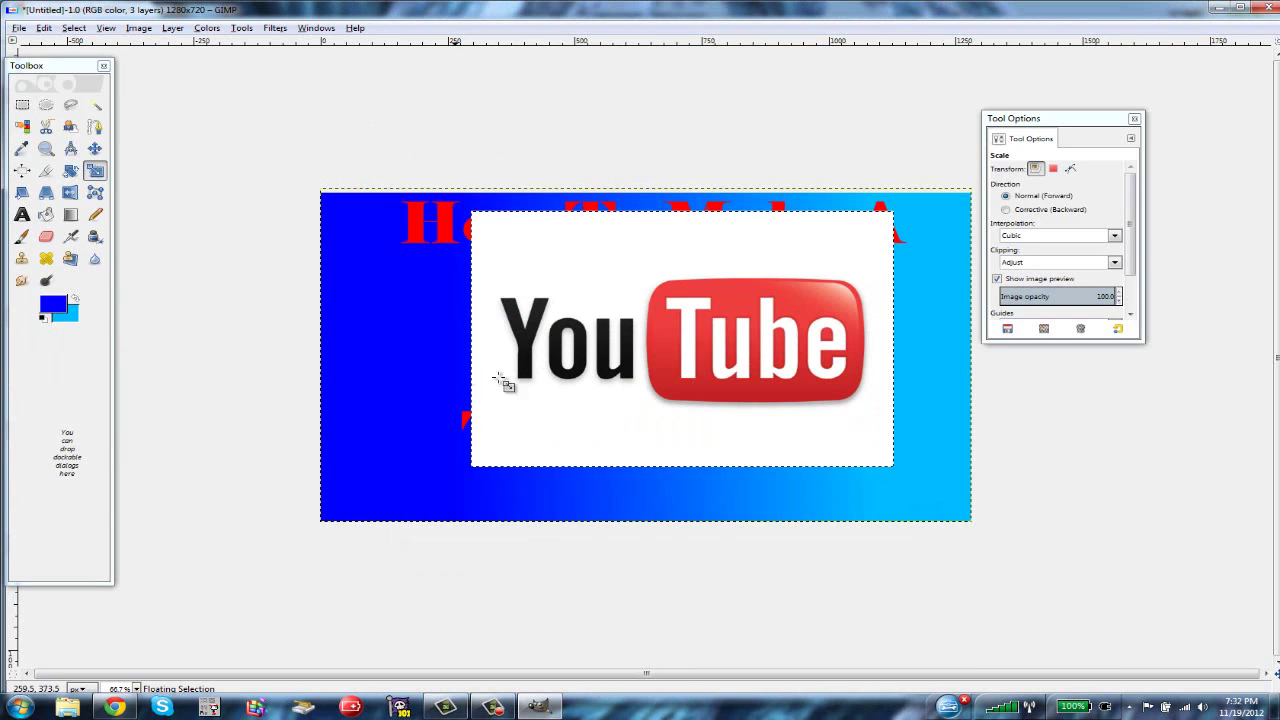
left_click(569, 361)
key("Tab")
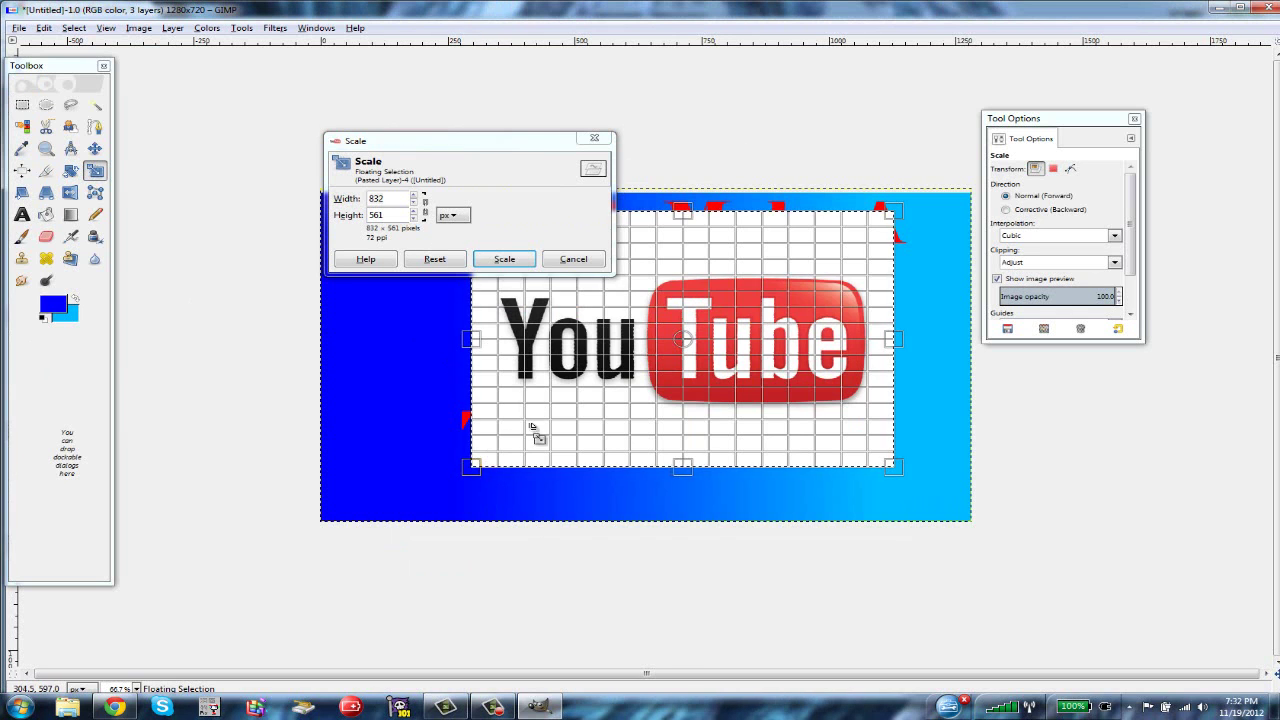
left_click_drag(534, 434, 737, 345)
left_click(506, 260)
- Fine-tune the logo's scale to about 558 × 334 px and apply it
left_click(722, 340)
key("Tab")
left_click_drag(552, 330, 543, 329)
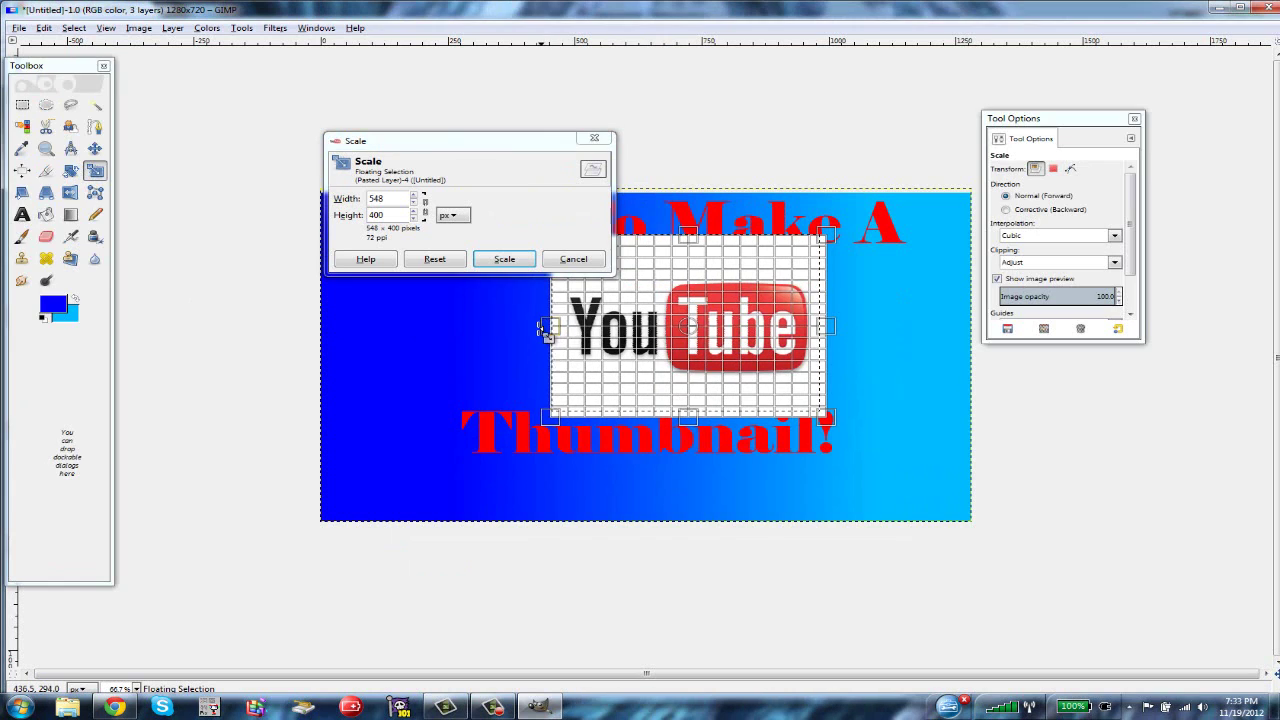
left_click_drag(690, 420, 686, 392)
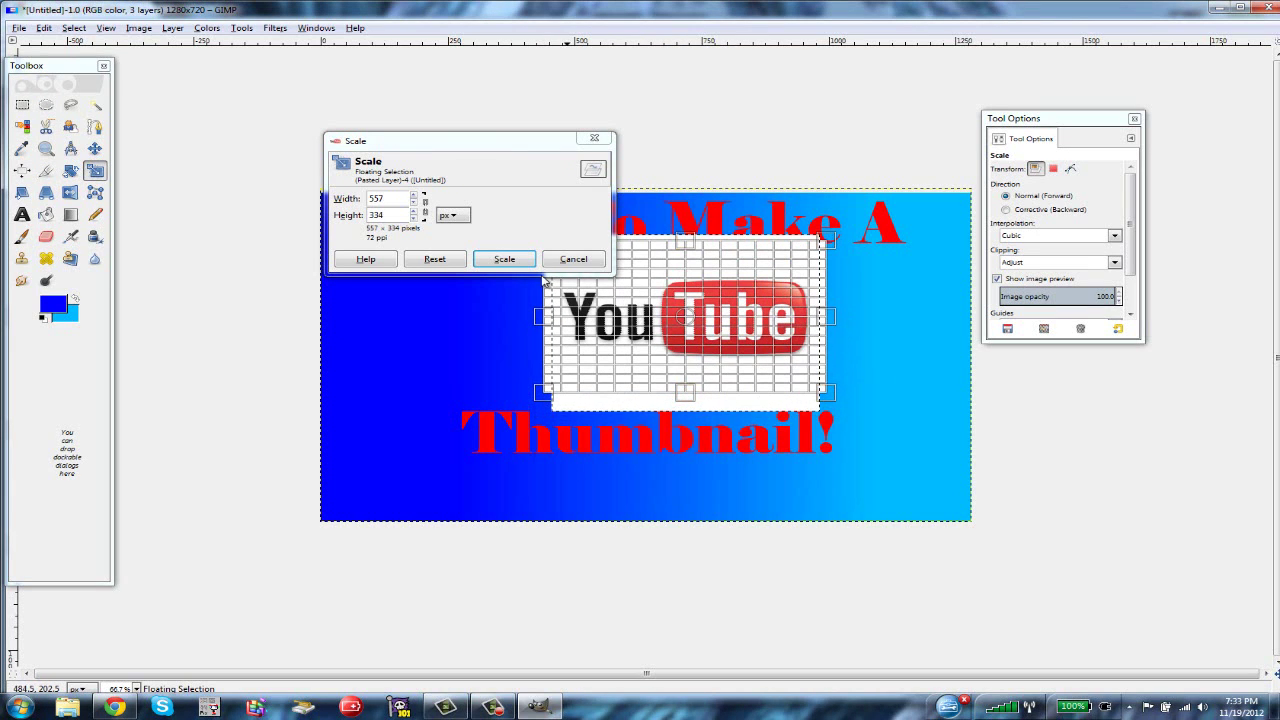
key("Return")
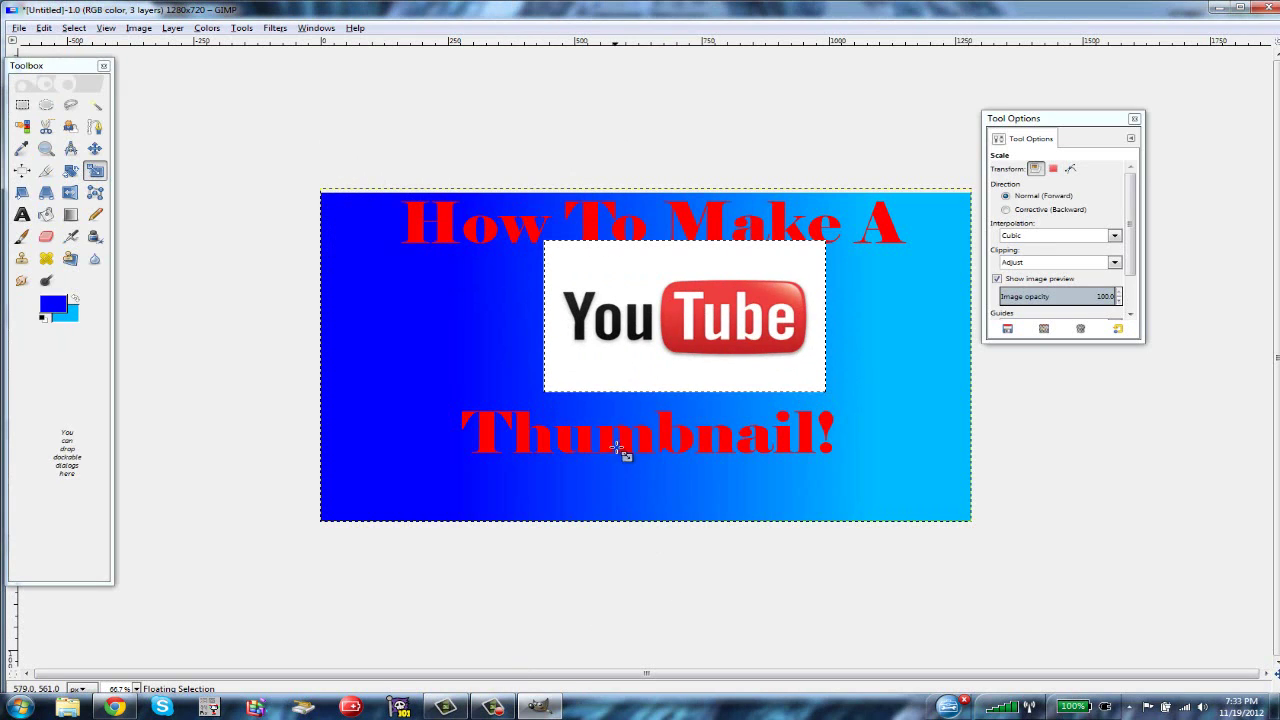
left_click(689, 318)
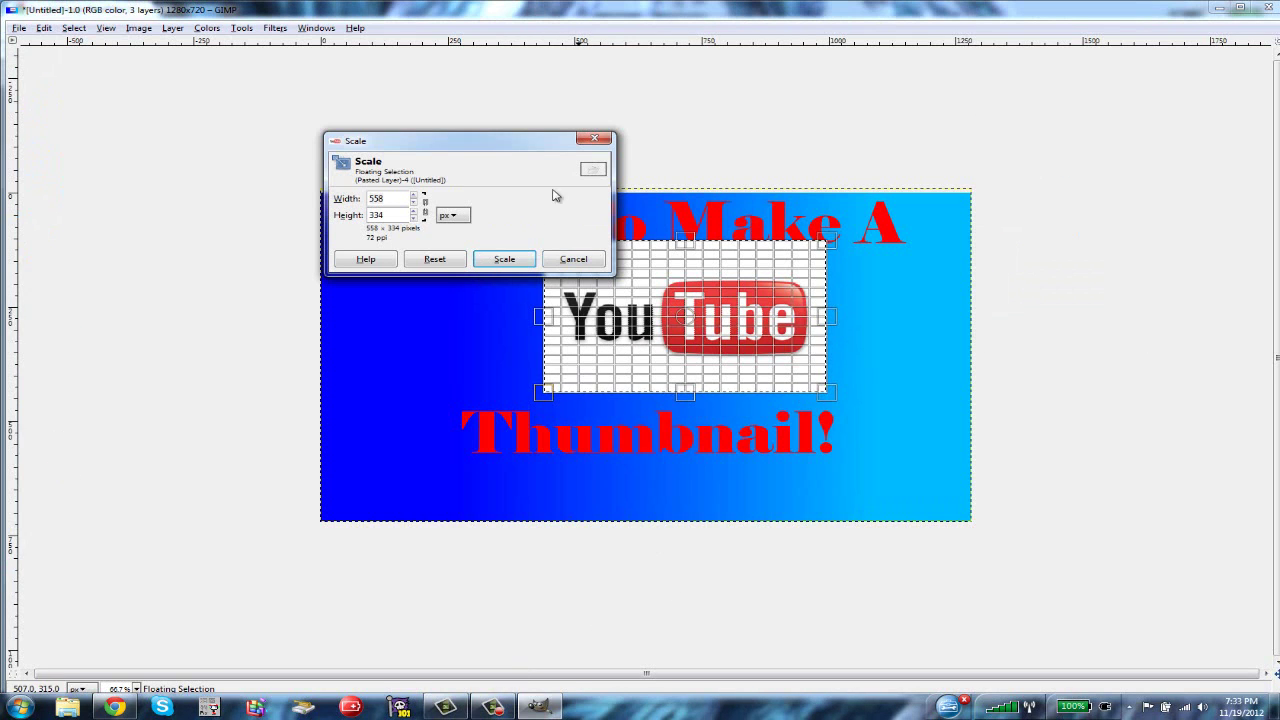
left_click(505, 258)
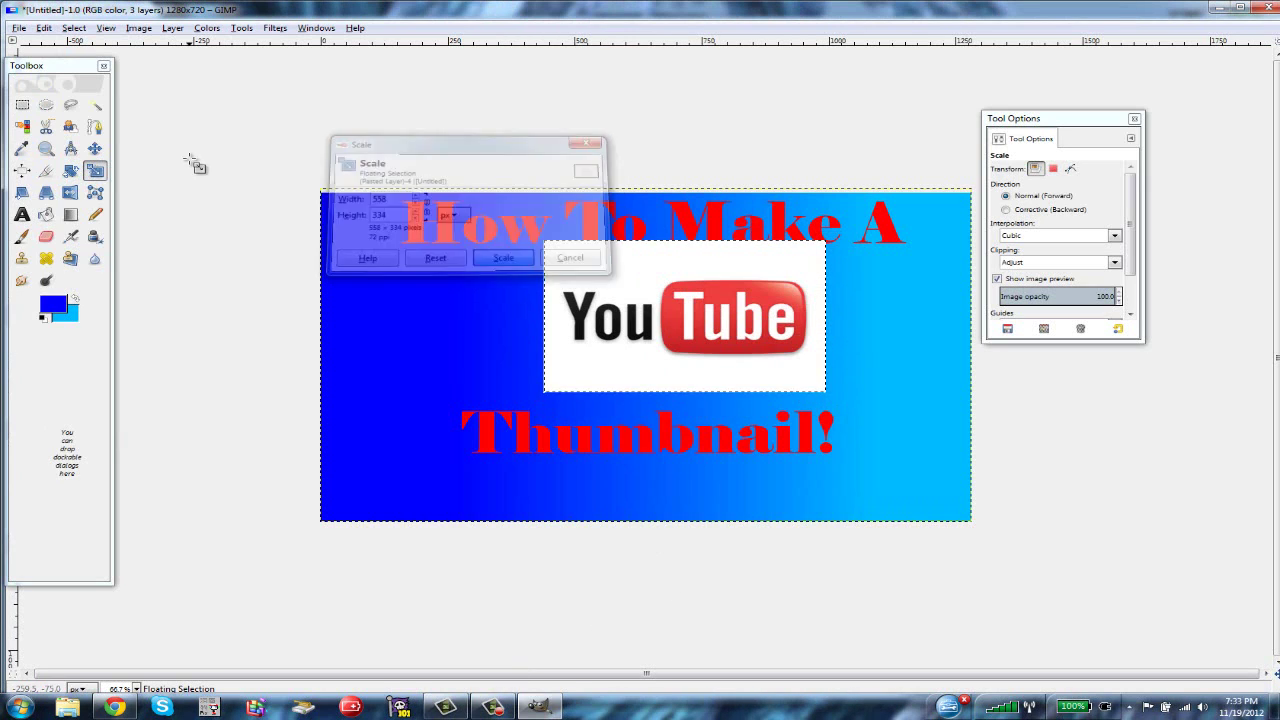
- Move the YouTube logo slightly down and left between the title lines
left_click(94, 148)
mouse_move(663, 317)
left_mouse_down()
mouse_move(646, 338)
mouse_move(660, 313)
left_mouse_up()
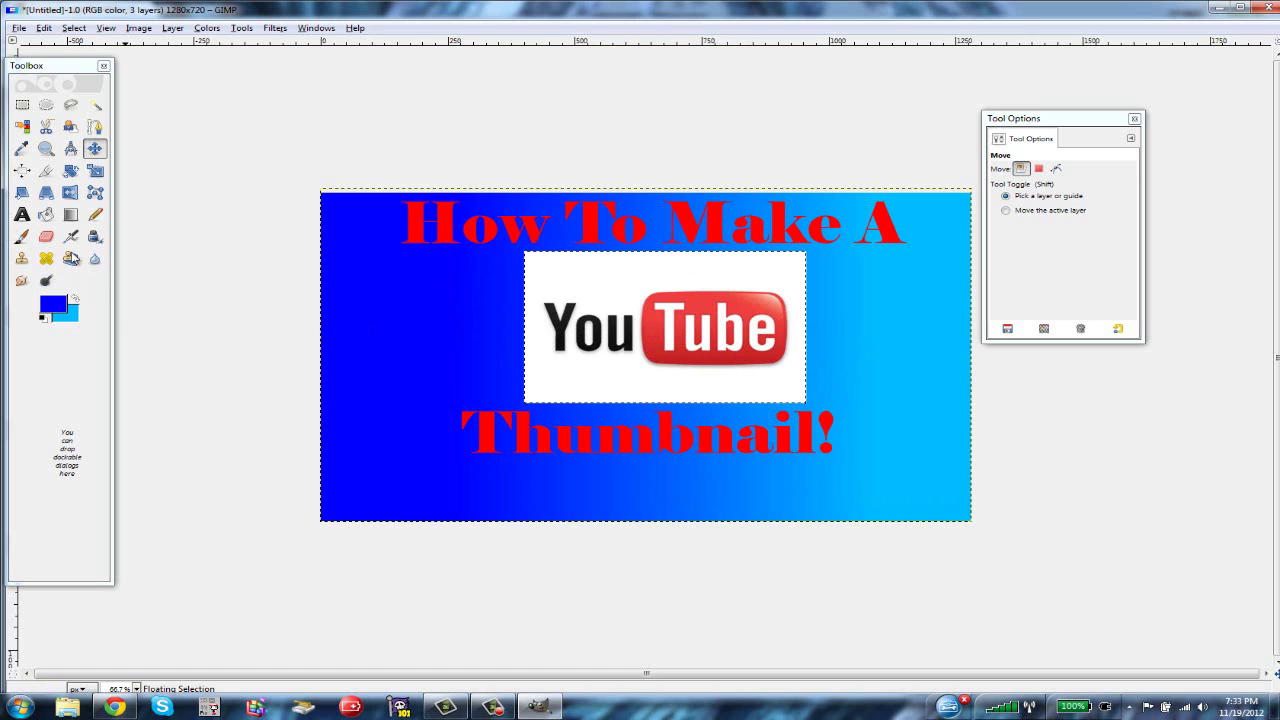
left_click(46, 214)
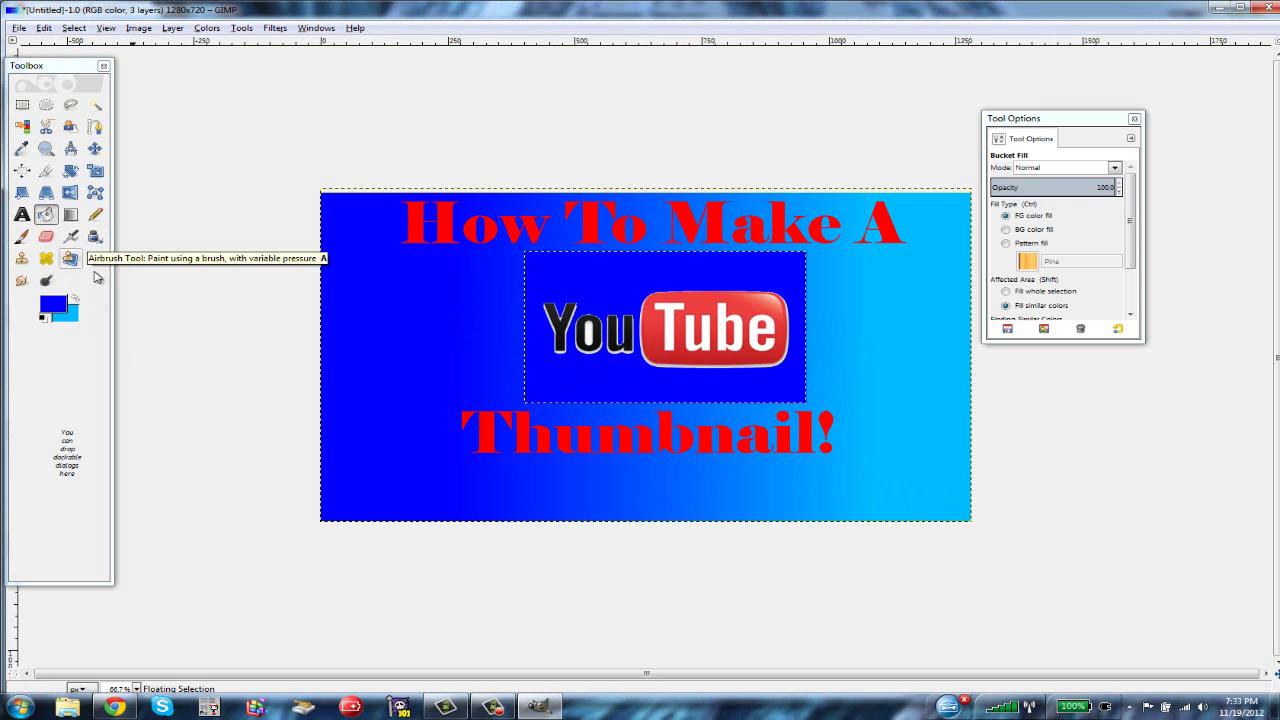
- Reset colours, make the foreground white, and bucket-fill the blue area behind the logo white
left_click(60, 310)
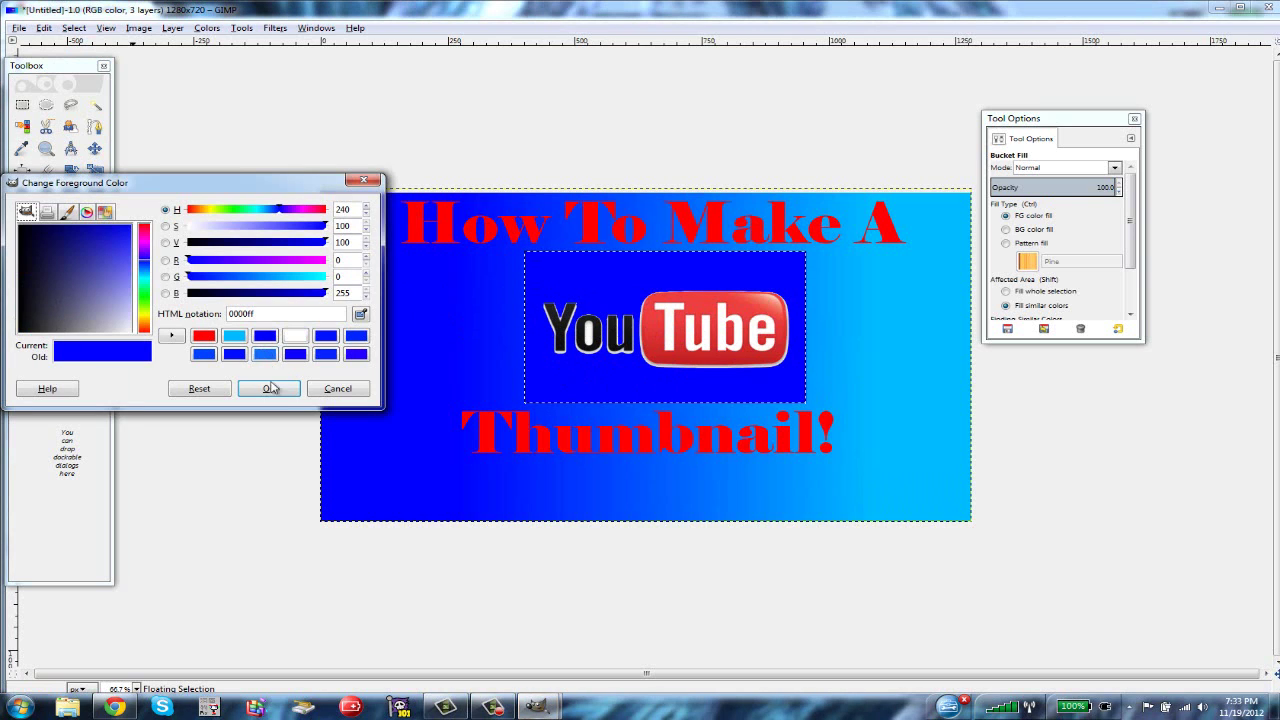
left_click(338, 392)
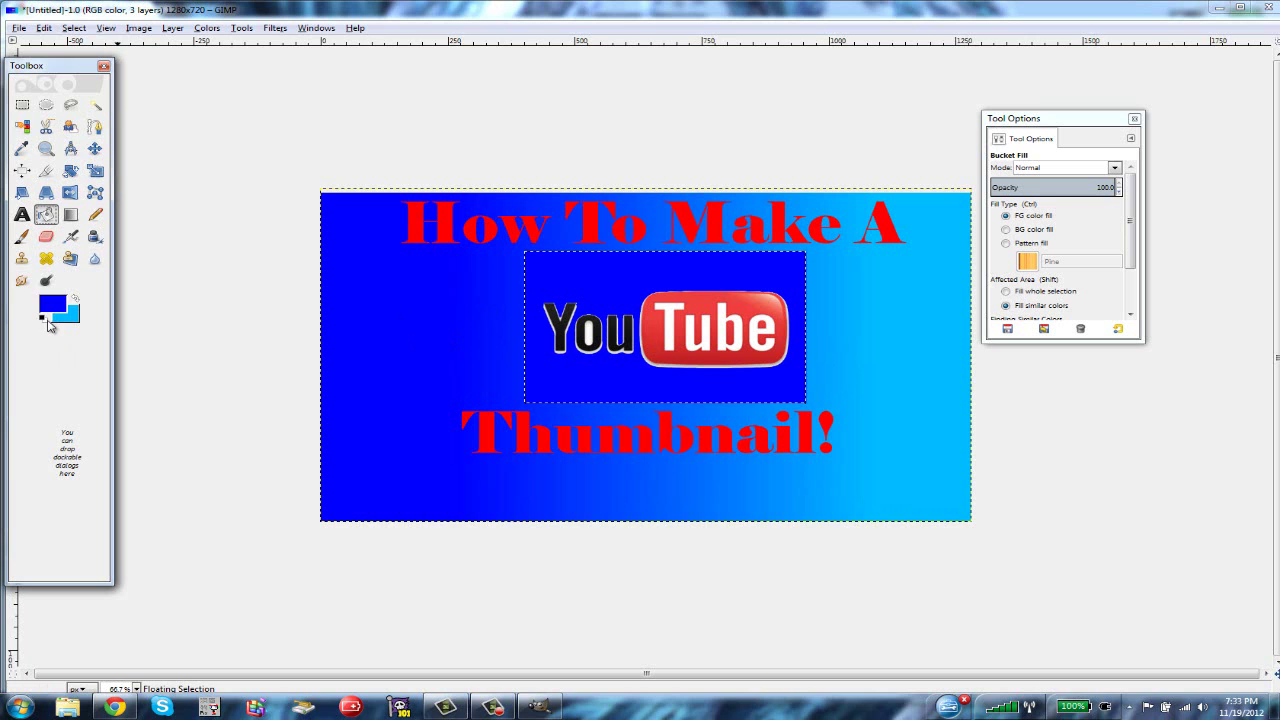
left_click(43, 318)
left_click(72, 318)
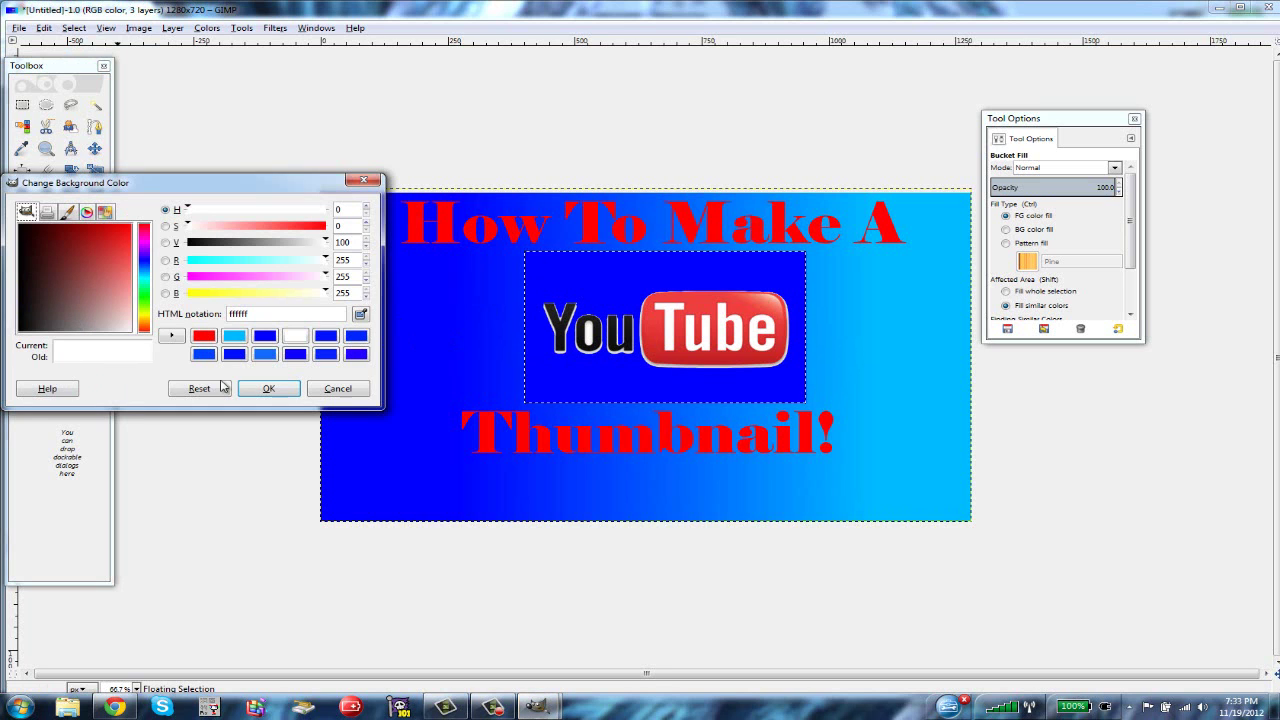
left_click(266, 388)
left_click(58, 306)
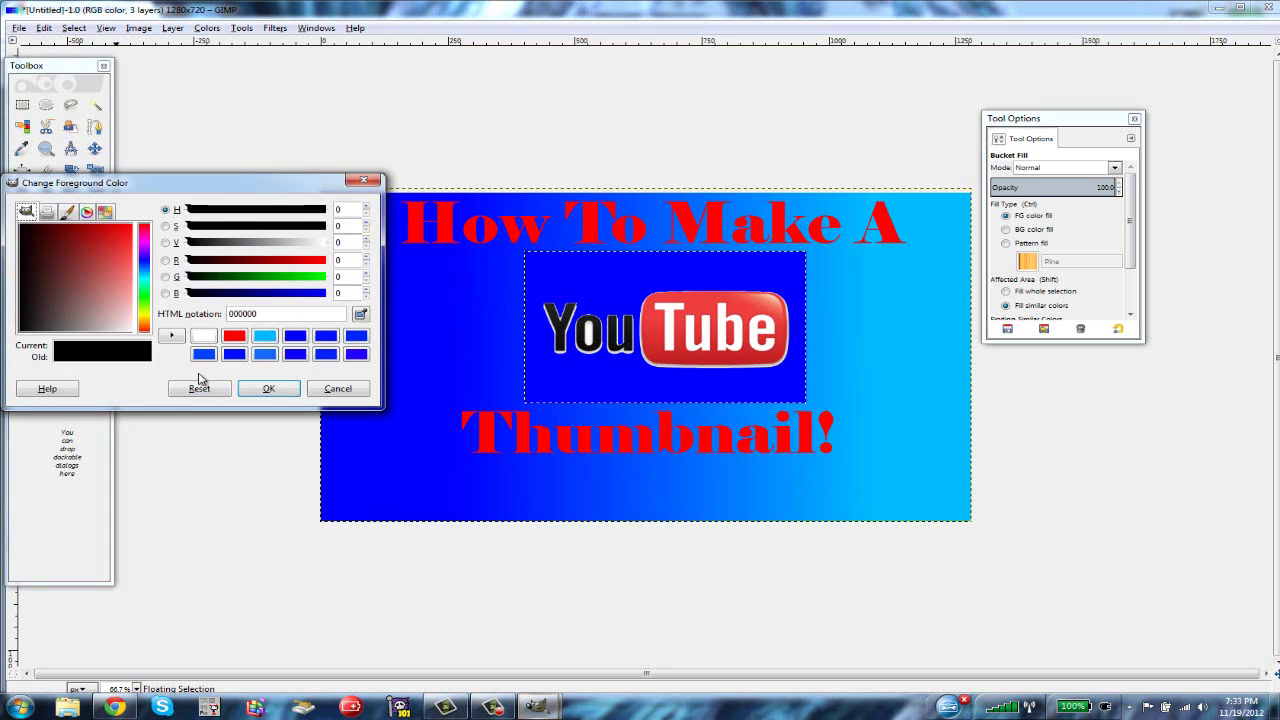
left_click(204, 336)
left_click(272, 390)
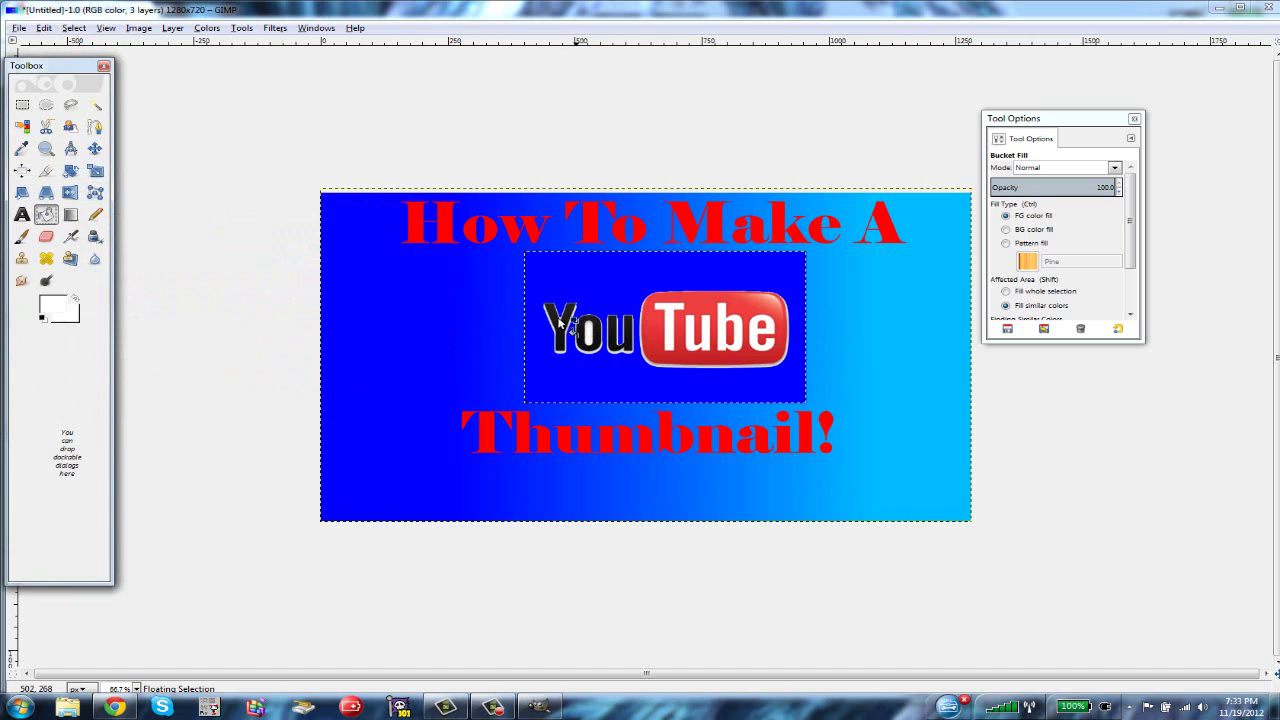
left_click(588, 276)
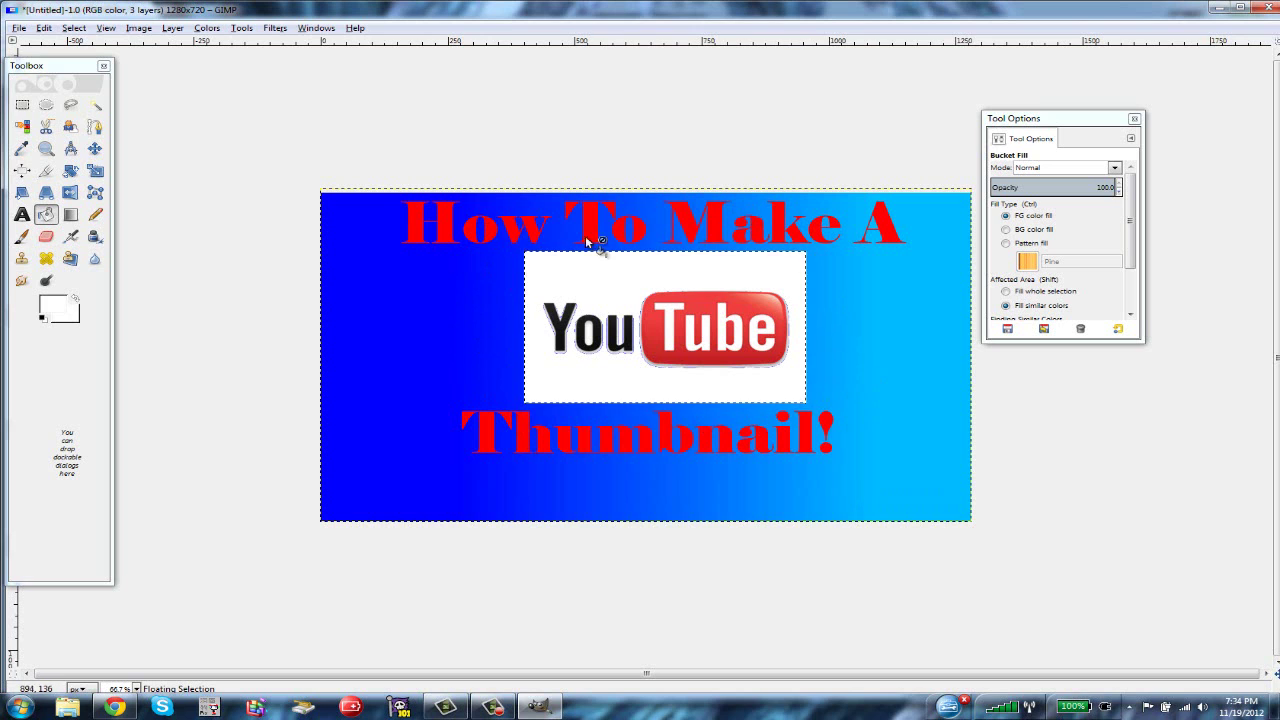
- Export to the Desktop as 'How To Make A Thumnail! (2).png' using default PNG settings
left_click(19, 27)
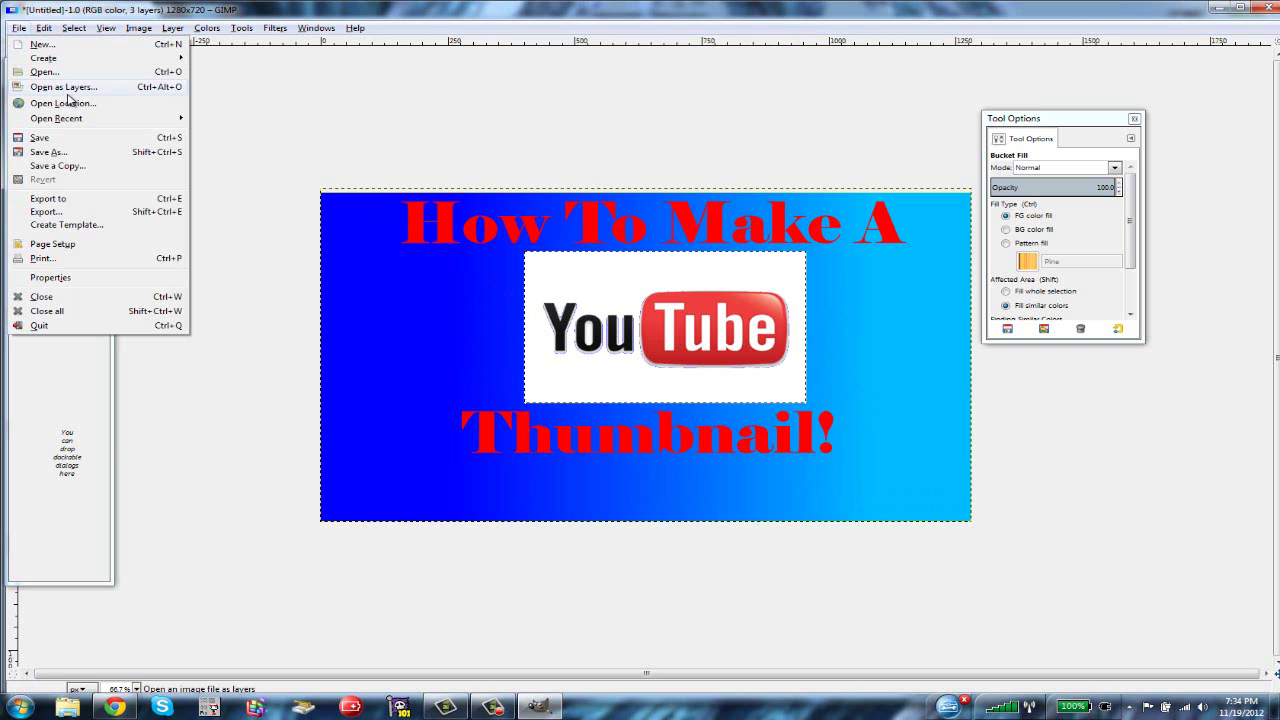
left_click(55, 212)
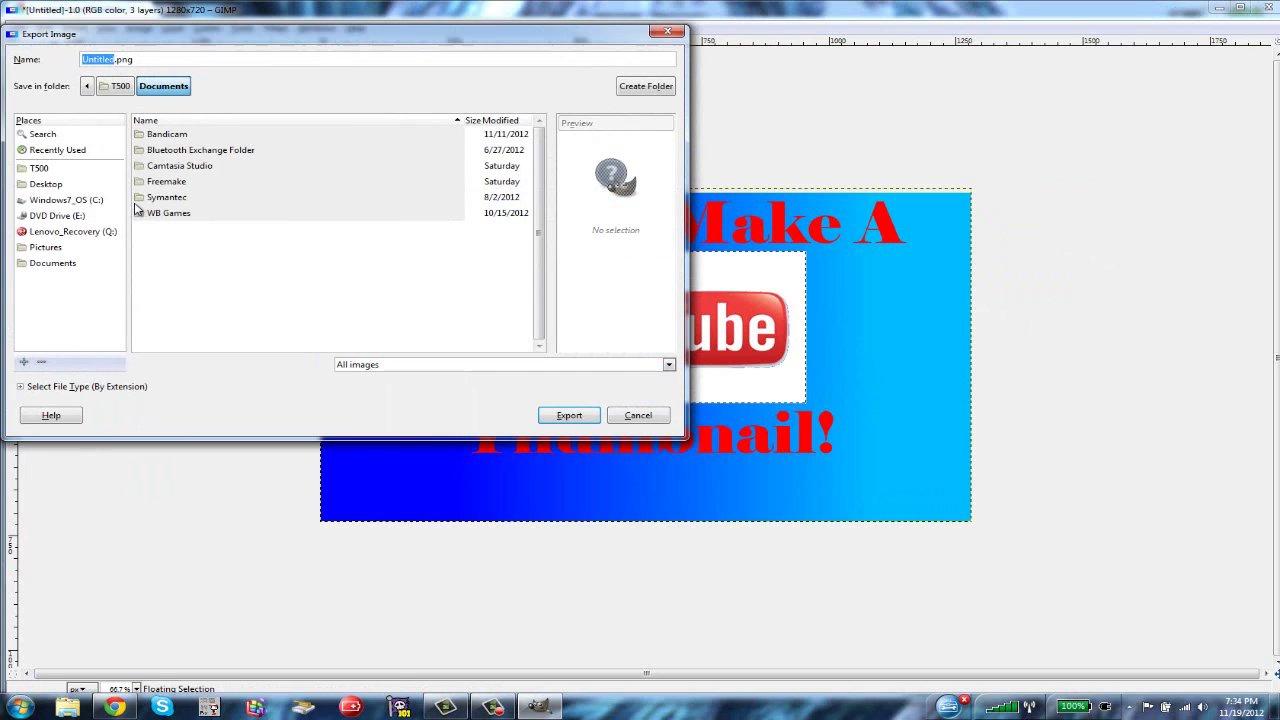
left_click(81, 188)
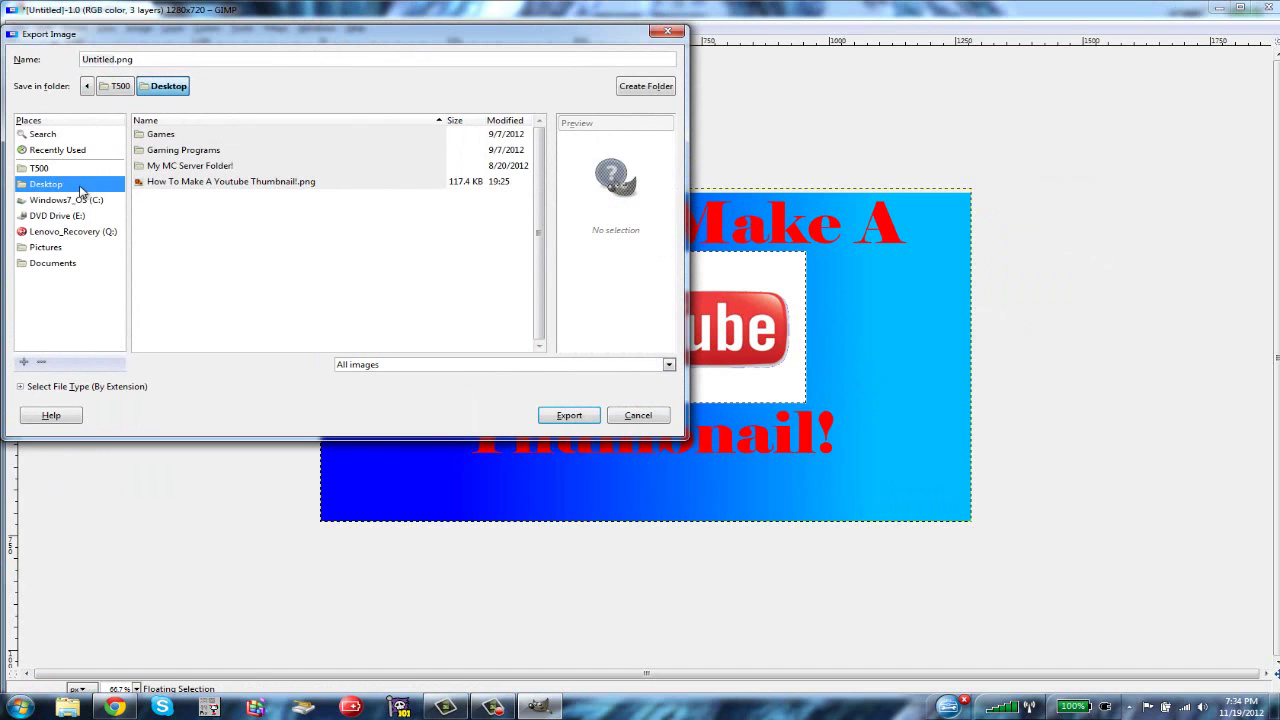
left_click(114, 60)
key("BackSpace")
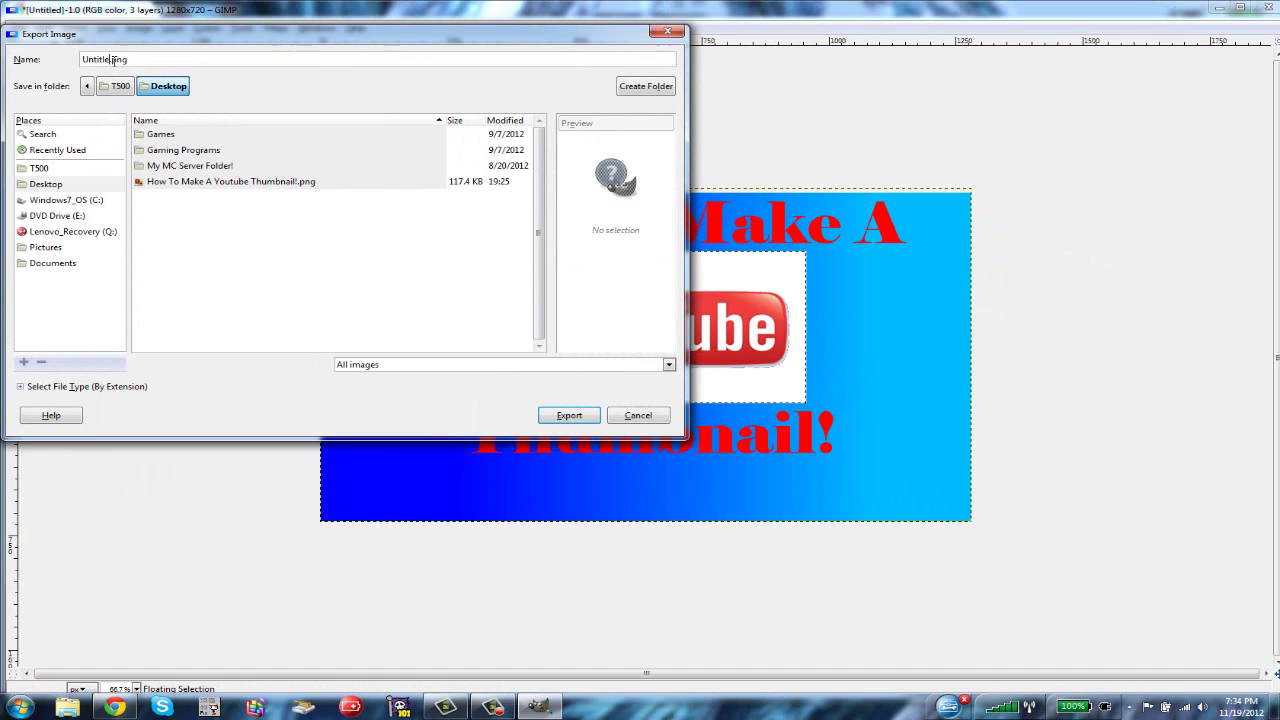
key("BackSpace")
key("BackSpace")
key("BackSpace")
type("How To Make A Thumnail! (2")
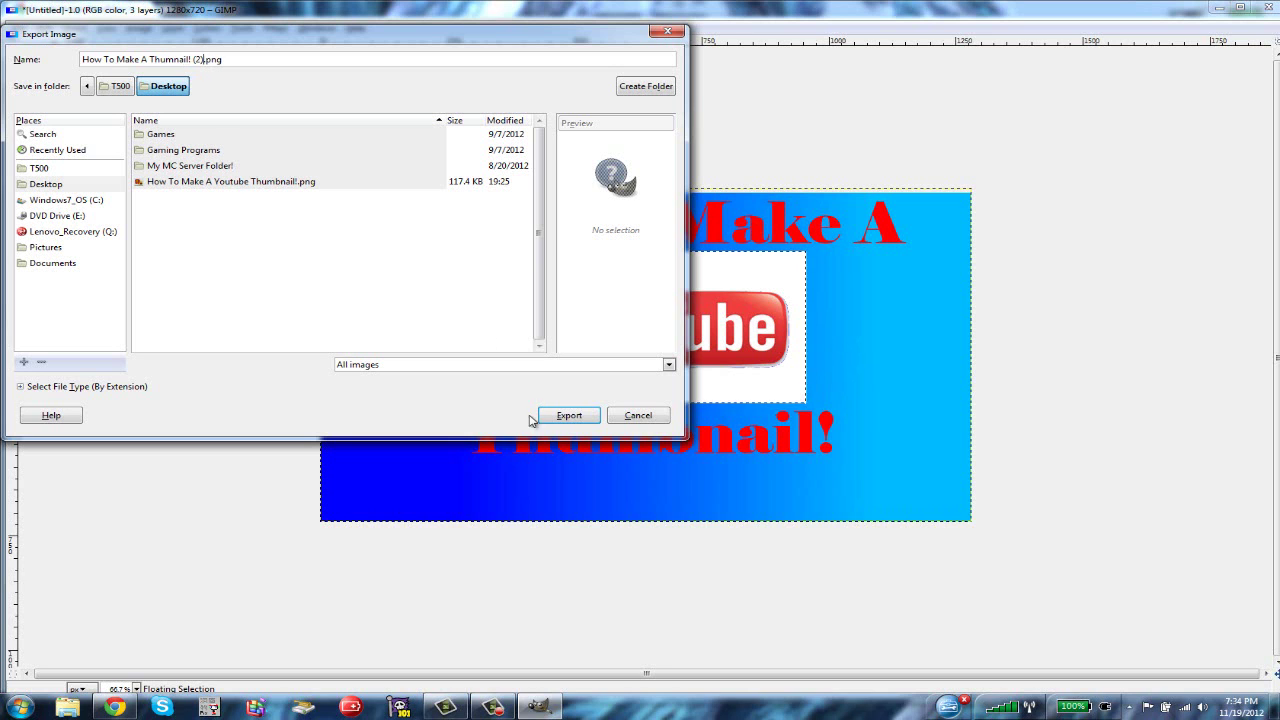
left_click(568, 414)
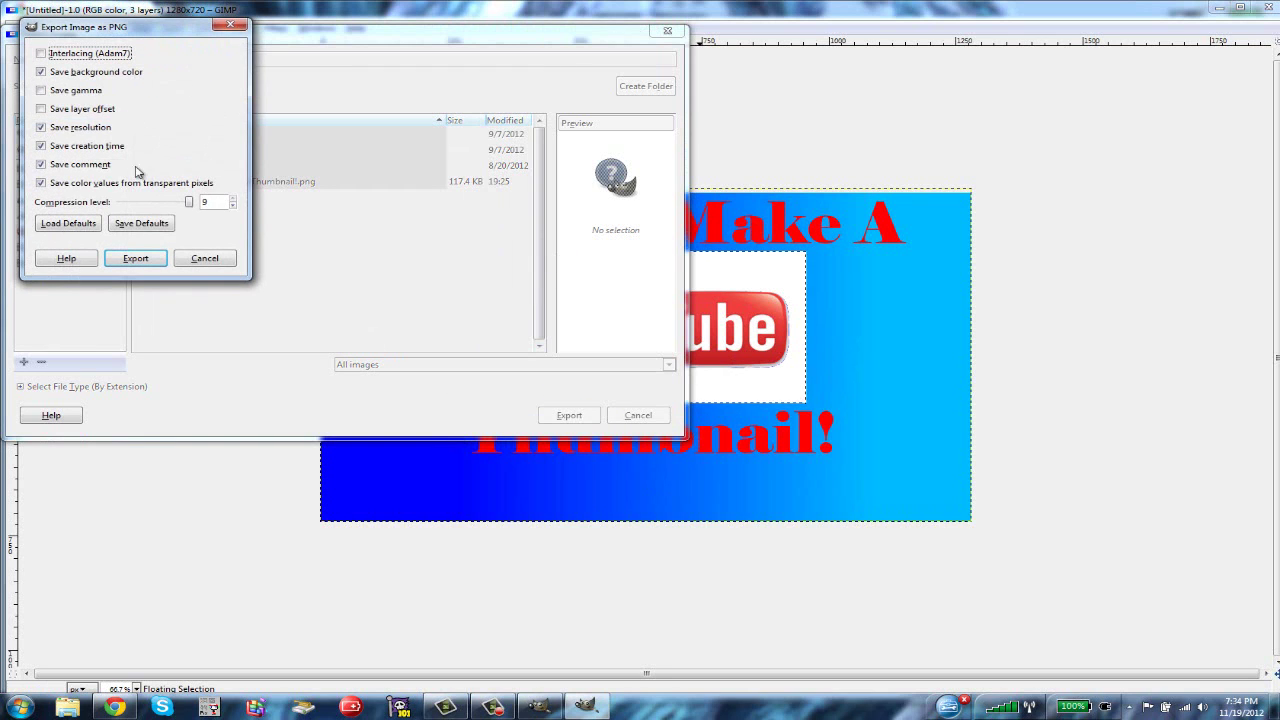
left_click(158, 257)
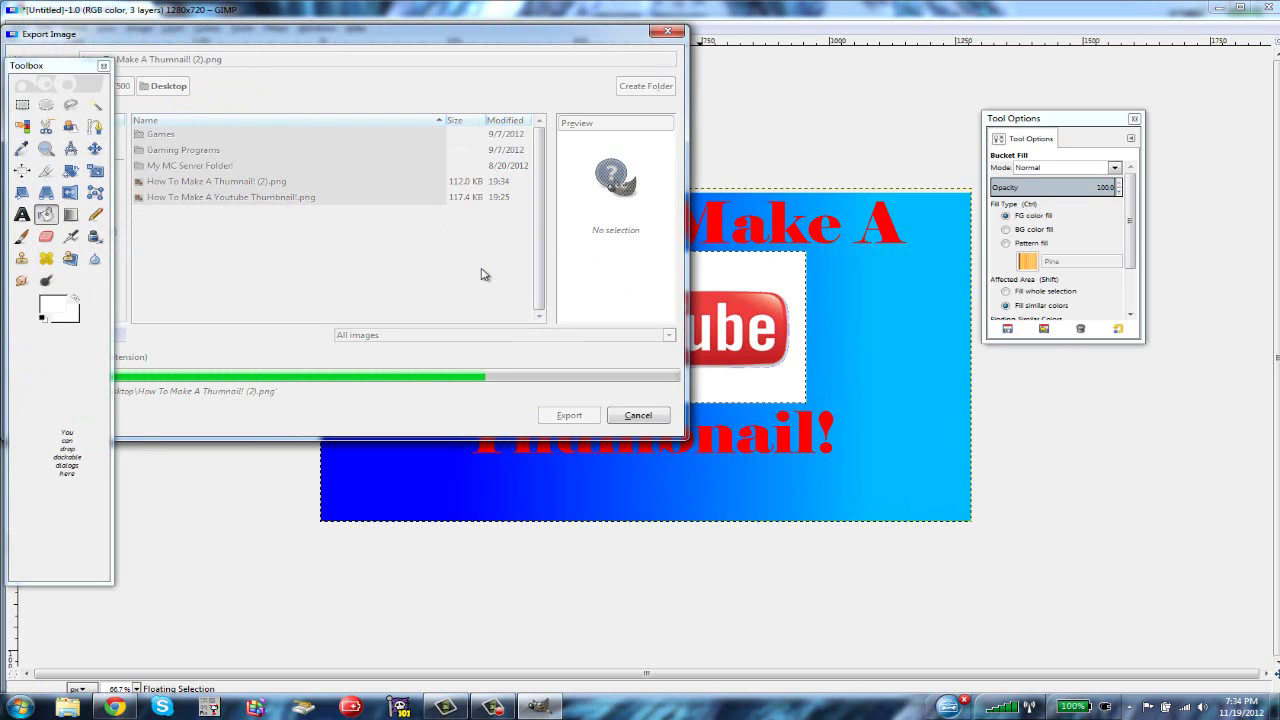
- Close the thumbnail image, discarding unsaved changes, and bring the desktop into view
left_click(1262, 8)
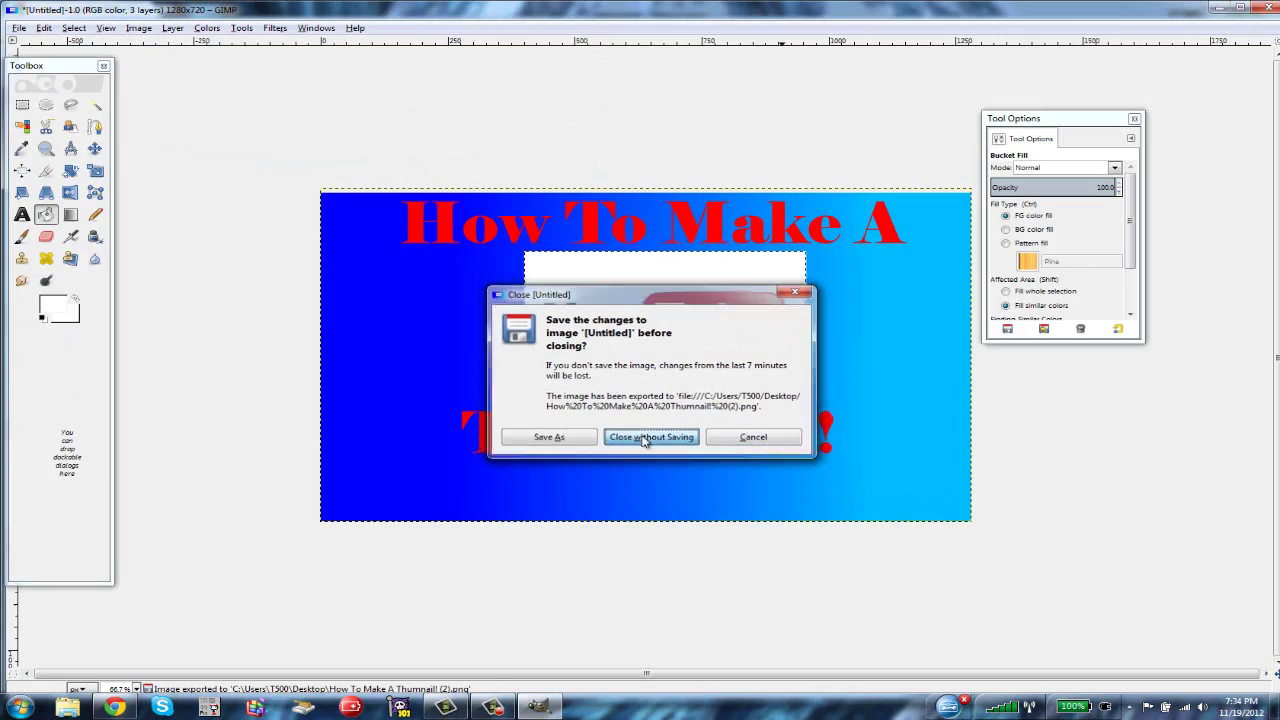
left_click(617, 437)
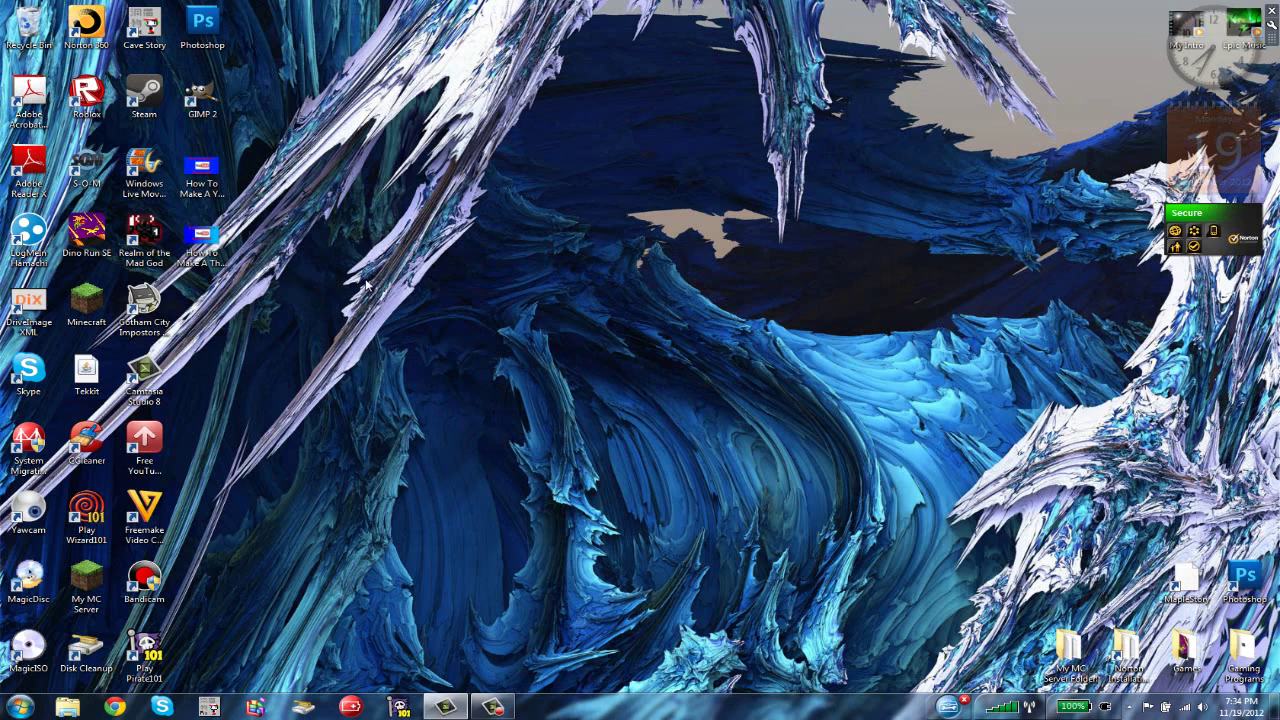
left_click_drag(400, 300, 205, 236)
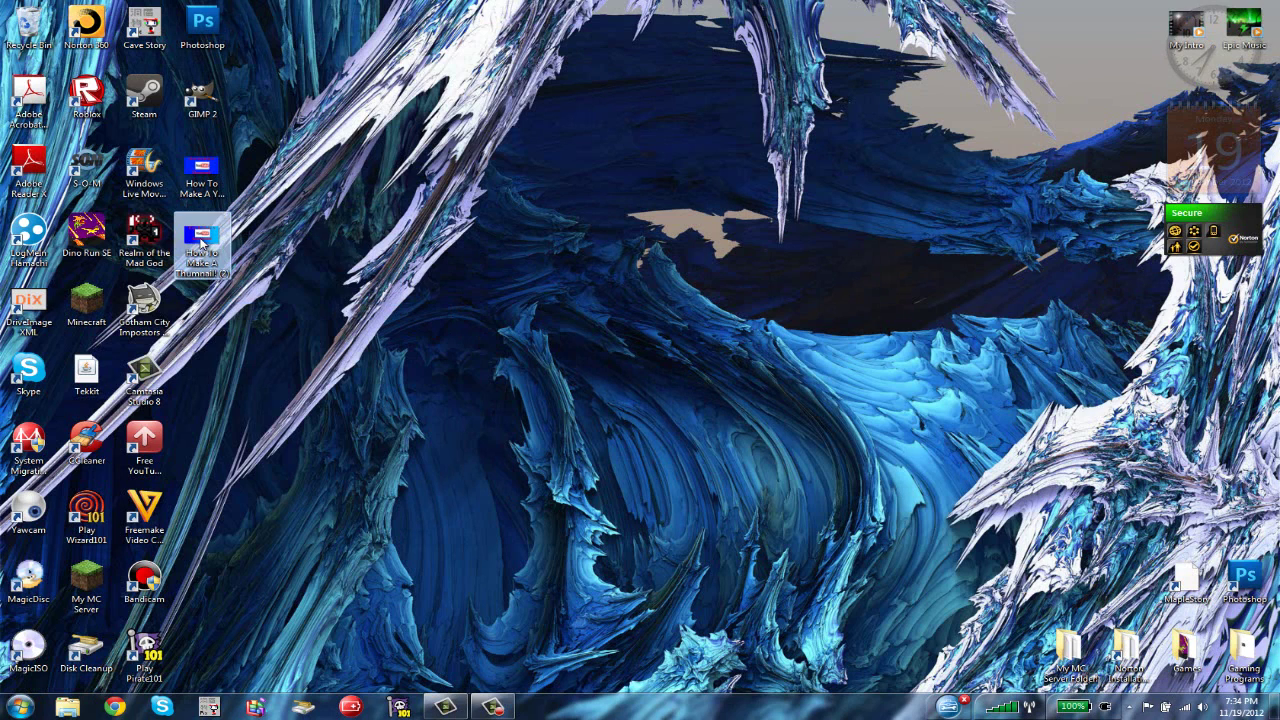